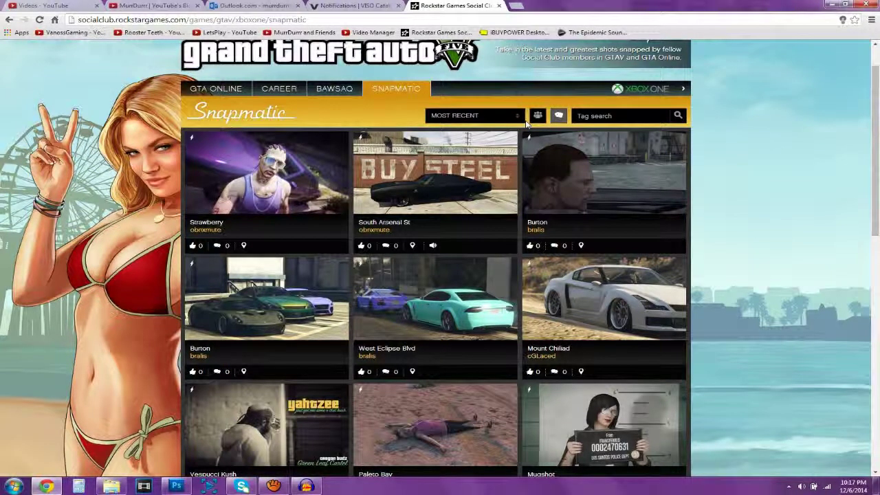
- Change the Snapmatic sort from Most Recent to My Photos and scroll through your own shots
scroll(405, 162, down, 1)
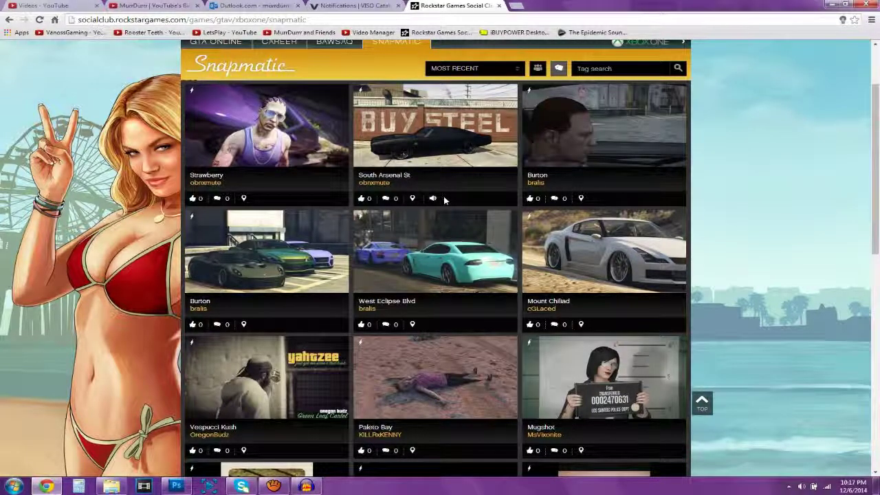
scroll(443, 198, up, 1)
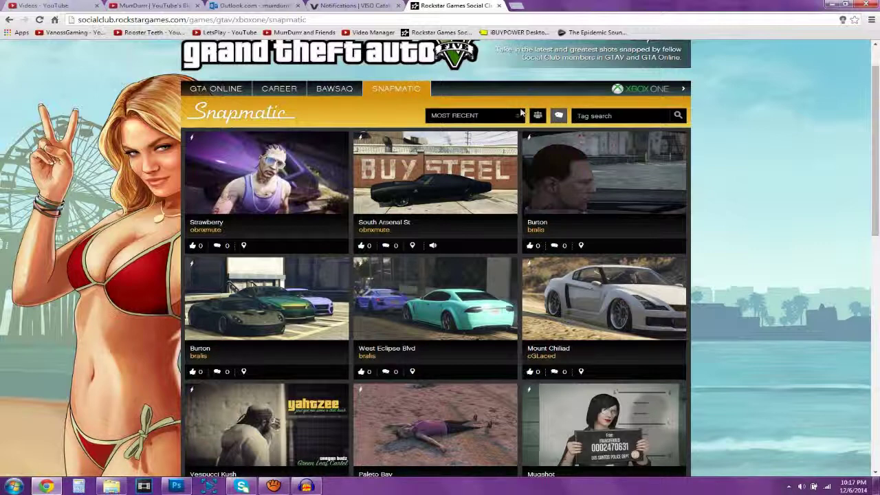
click(468, 115)
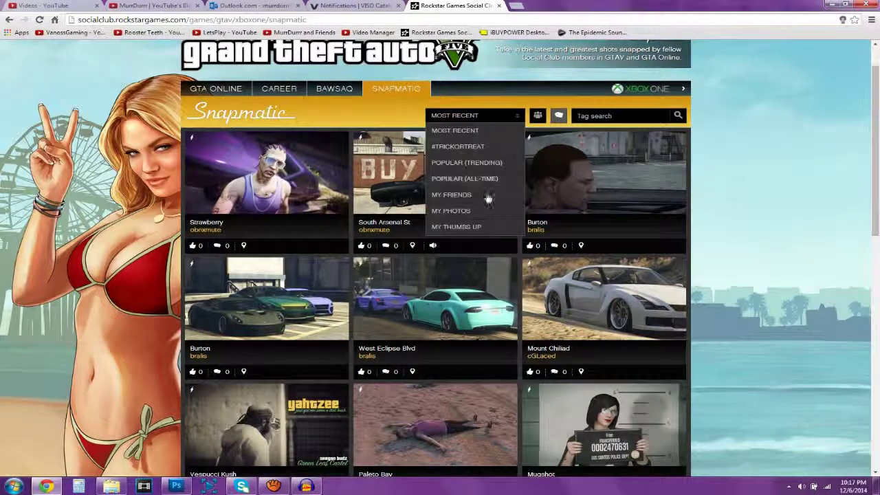
click(455, 211)
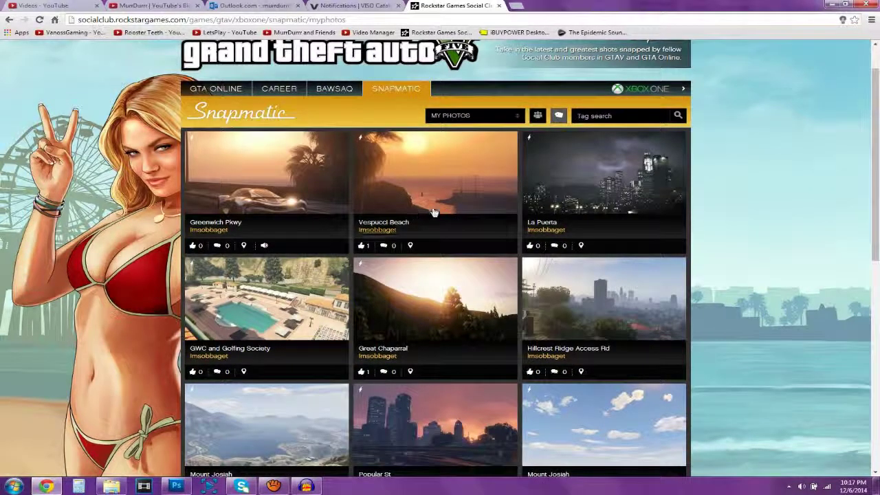
scroll(400, 240, down, 1)
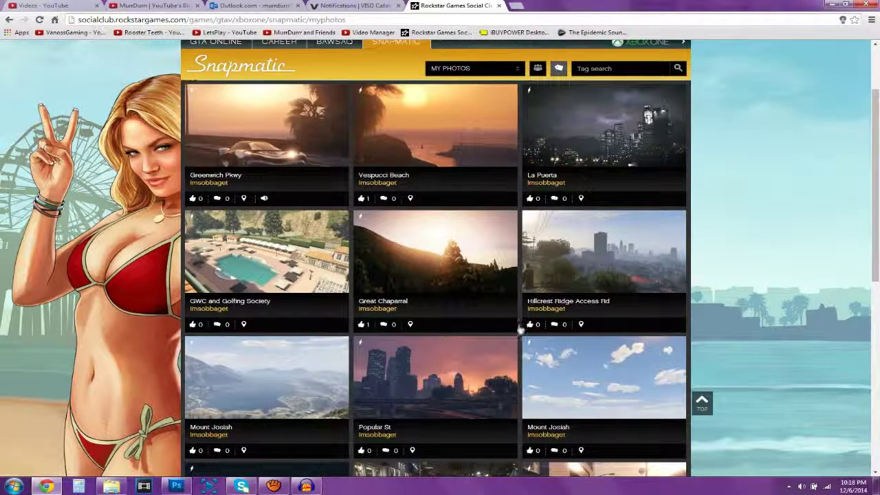
scroll(537, 371, down, 1)
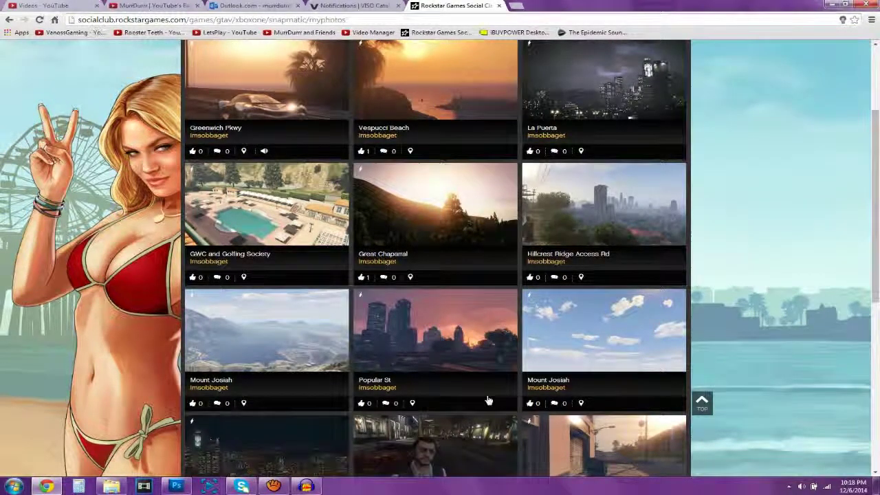
scroll(637, 373, down, 1)
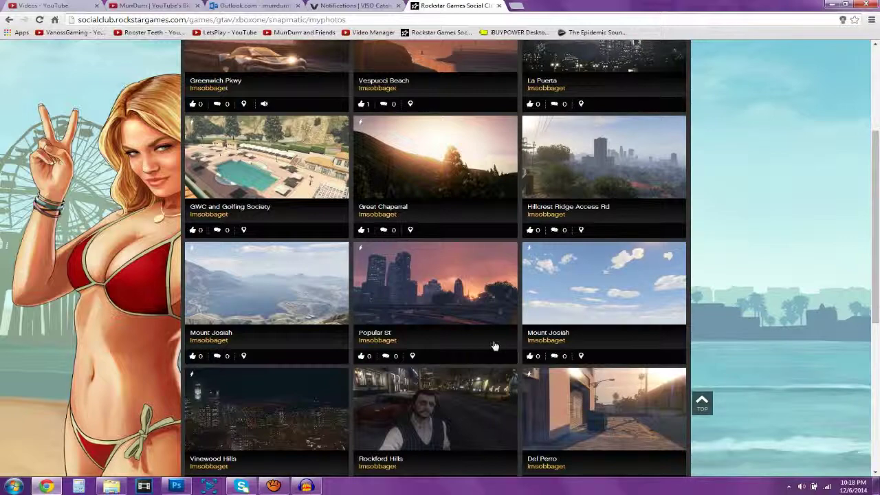
scroll(486, 256, up, 1)
scroll(486, 256, up, 3)
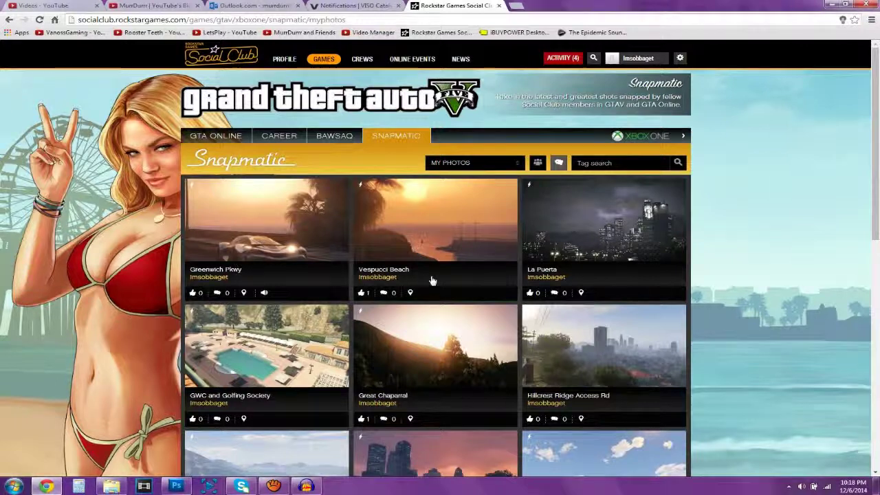
- Open the Greenwich Pkwy sunset car photo in Snapmatic
click(328, 241)
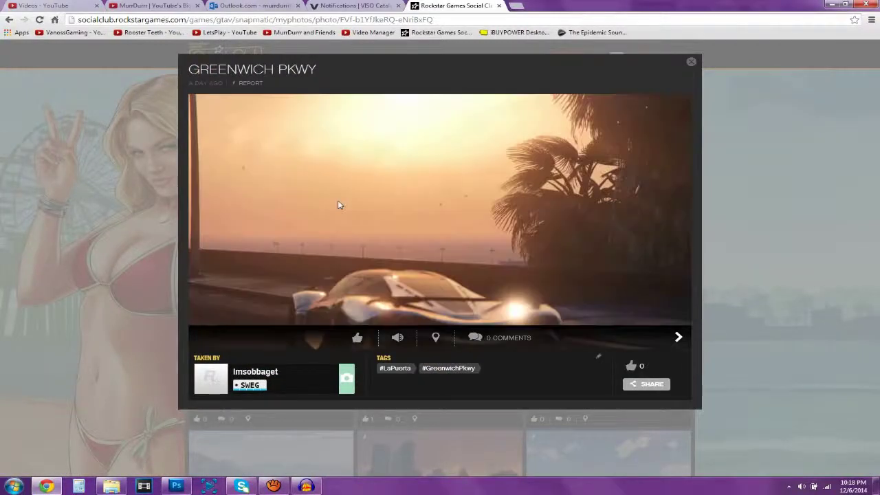
right_click(353, 200)
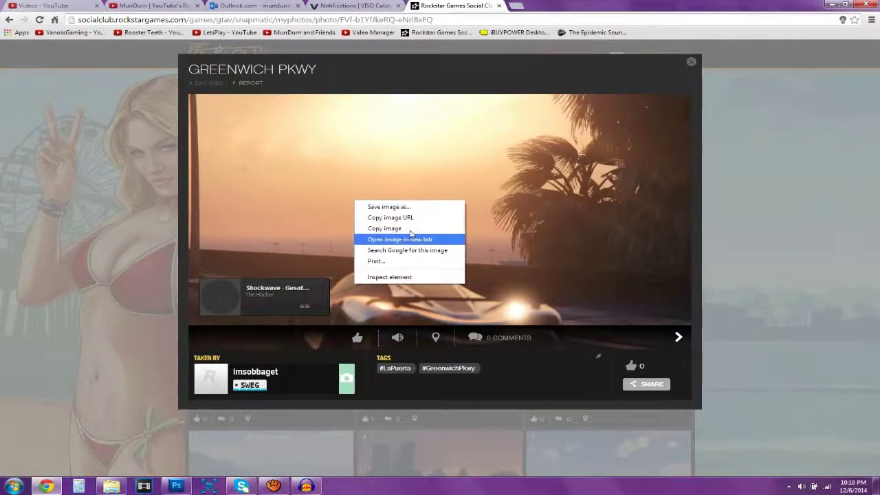
click(403, 213)
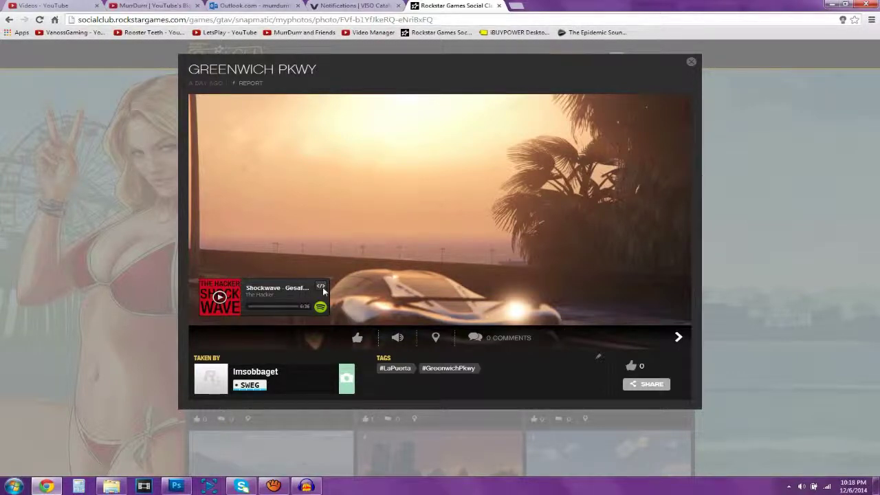
- Save the photo image to the Desktop as the JPEG 'Tutorial'
right_click(267, 263)
click(302, 287)
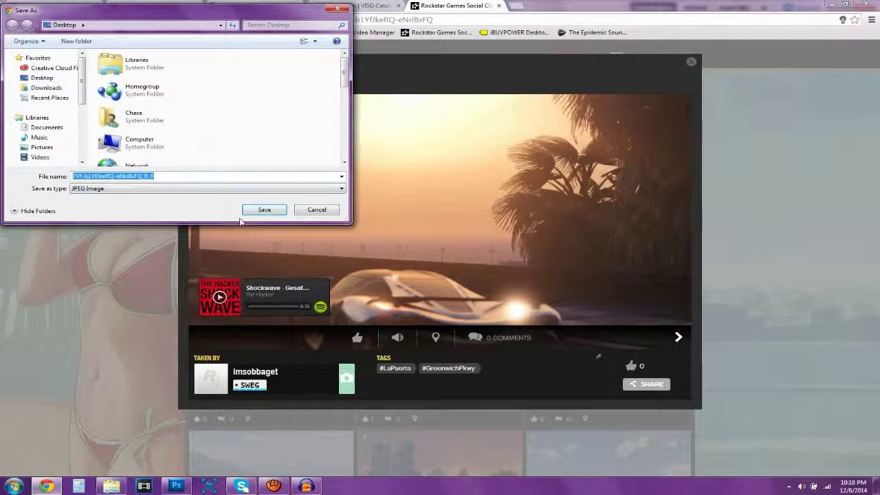
text(Thr)
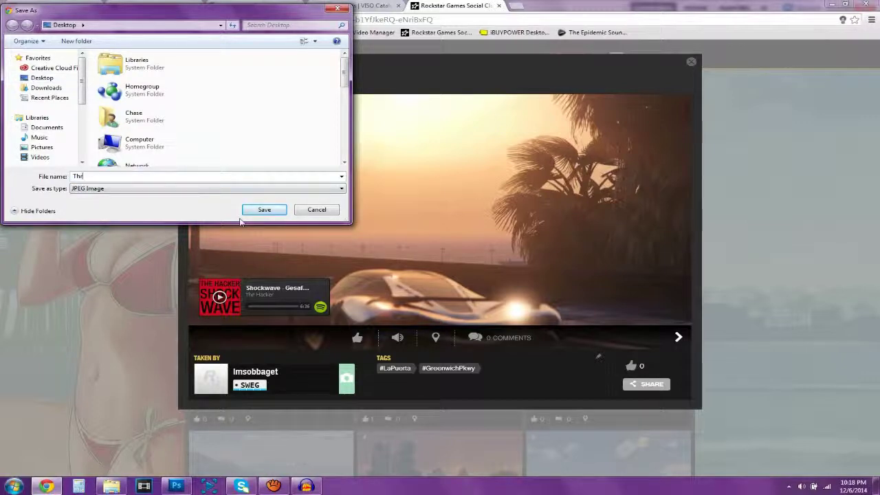
key(BackSpace)
key(BackSpace)
text(Tutor)
key(Return)
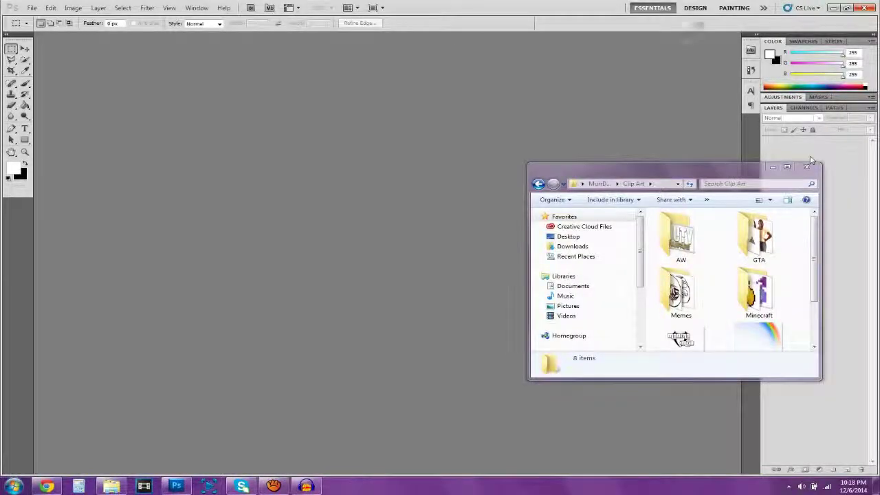
- Create a new Photoshop document 2560 pixels wide by 1440 pixels high
click(807, 166)
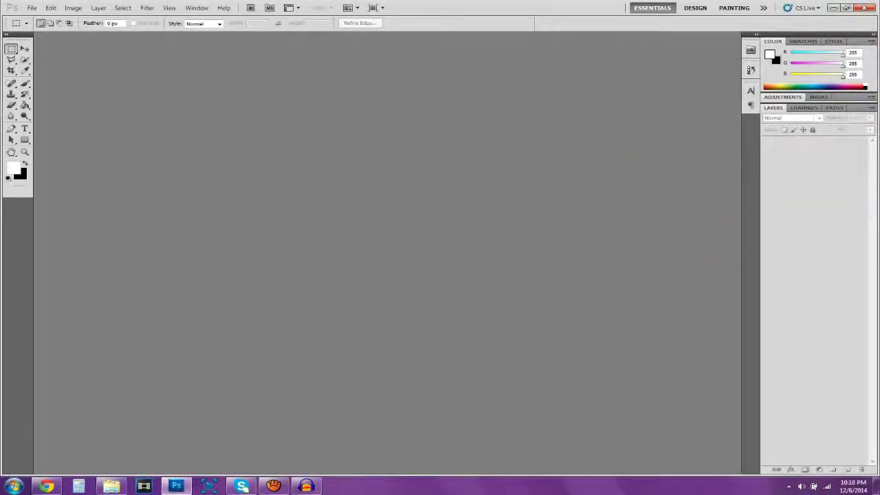
click(31, 8)
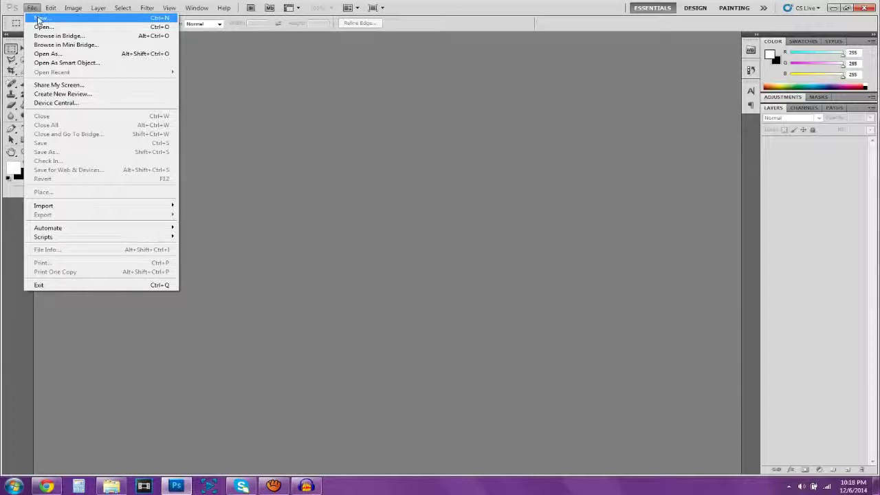
click(38, 18)
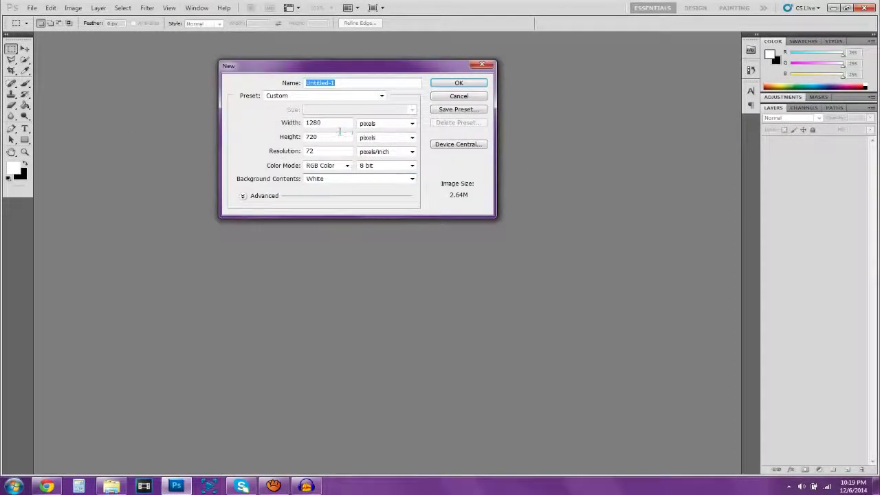
double_click(322, 124)
text(2)
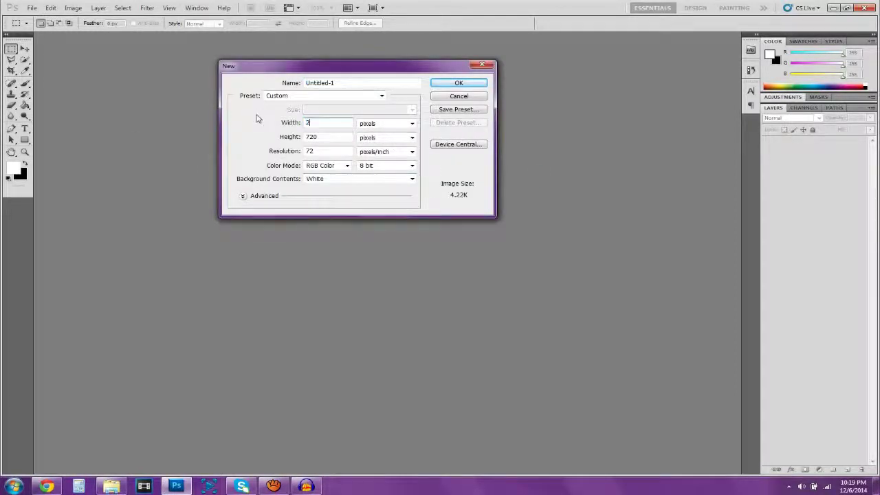
text(560)
key(Tab)
key(Tab)
text(1440)
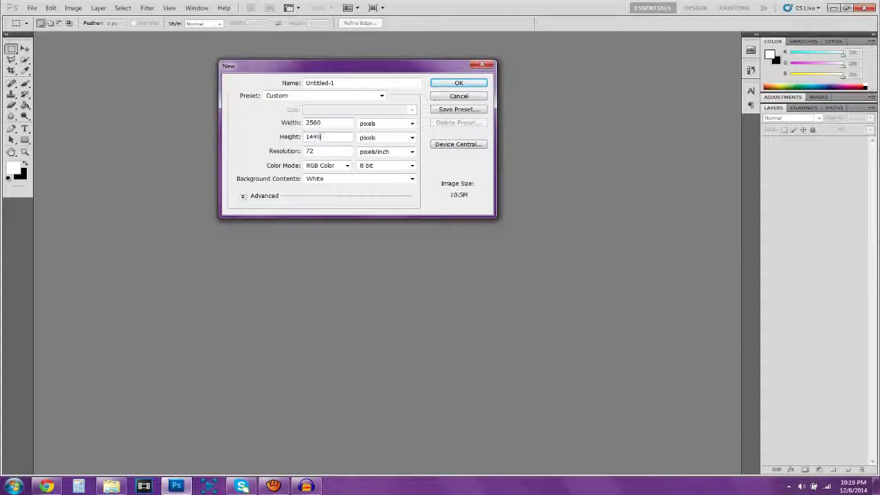
key(Return)
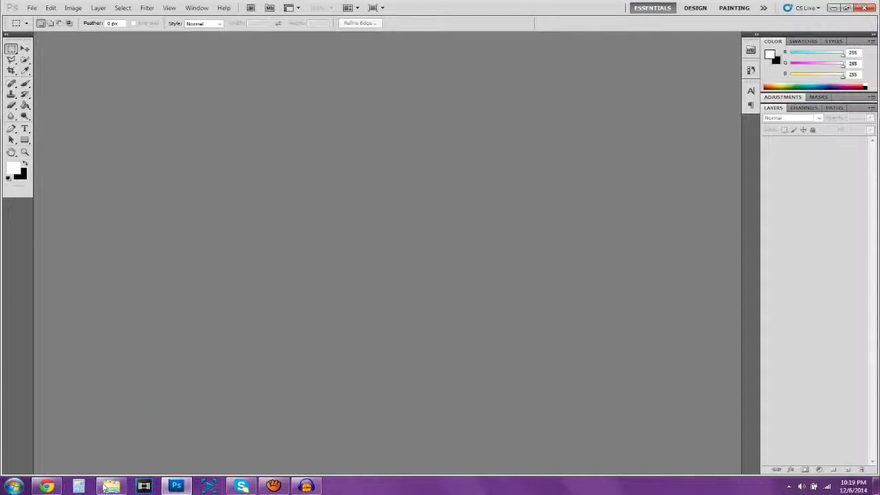
click(566, 237)
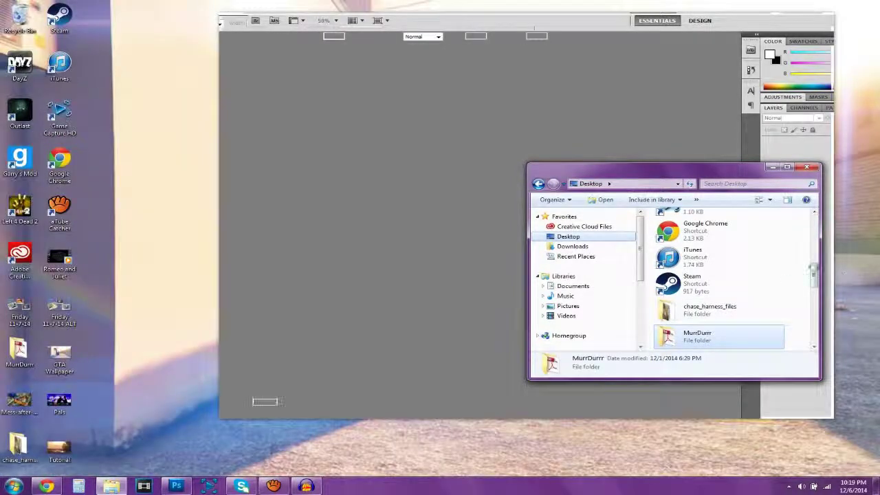
- Place the Tutorial photo from the Desktop onto the new canvas
drag(812, 272, 812, 280)
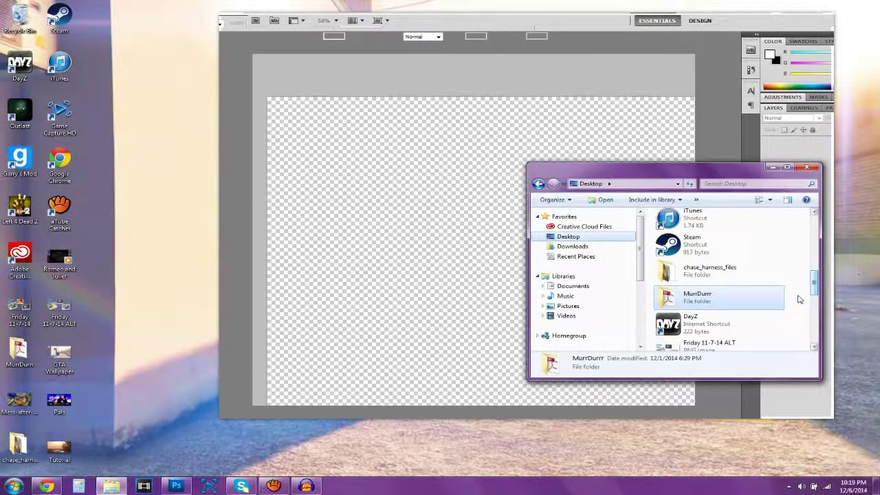
click(800, 21)
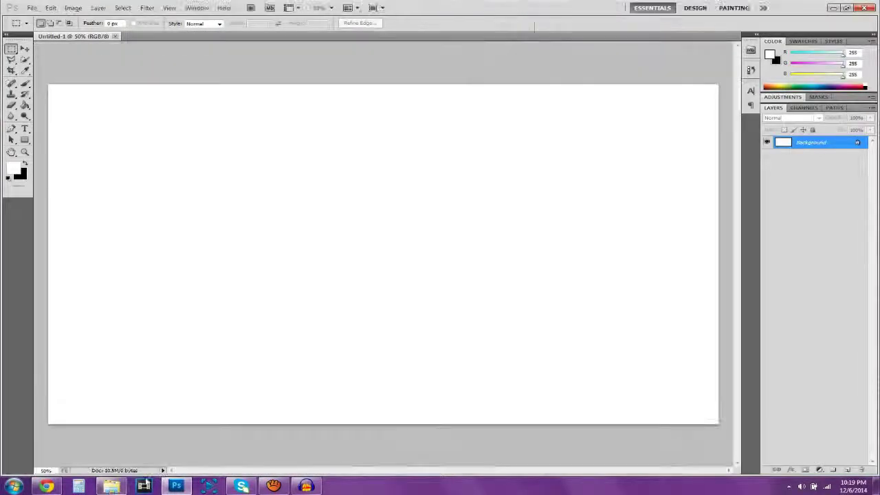
click(111, 486)
drag(815, 286, 812, 337)
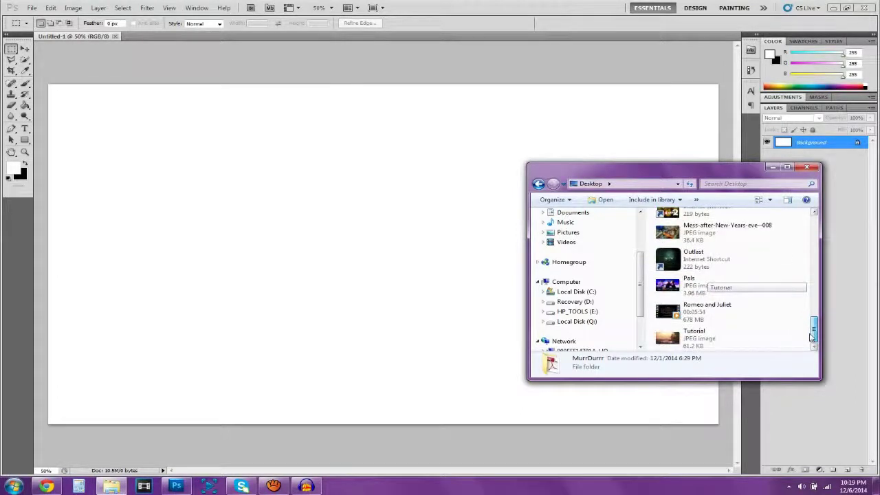
click(715, 337)
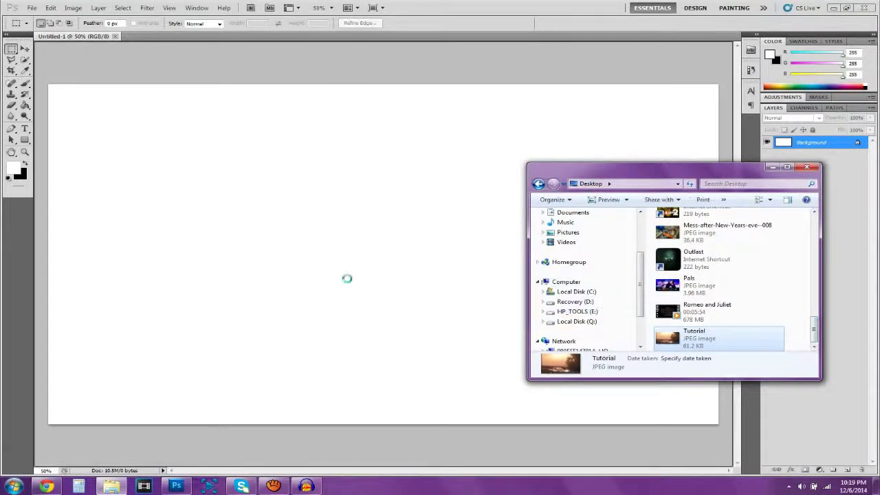
click(346, 277)
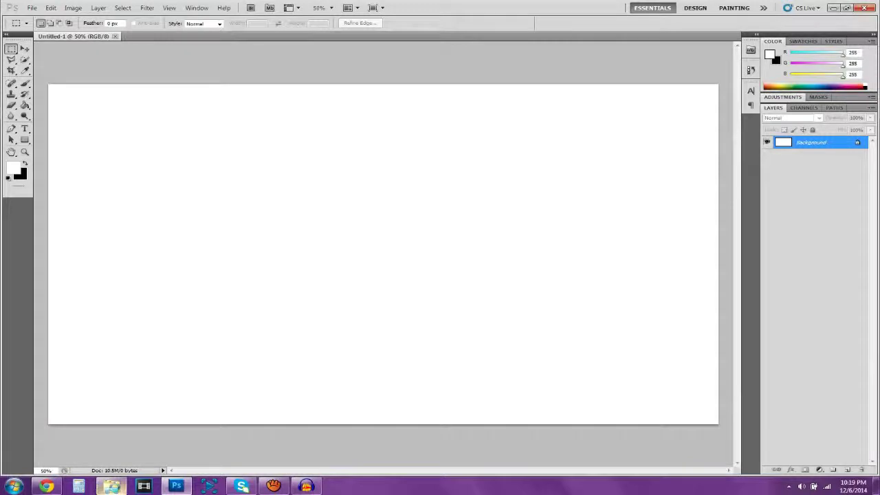
click(112, 486)
drag(694, 336, 538, 145)
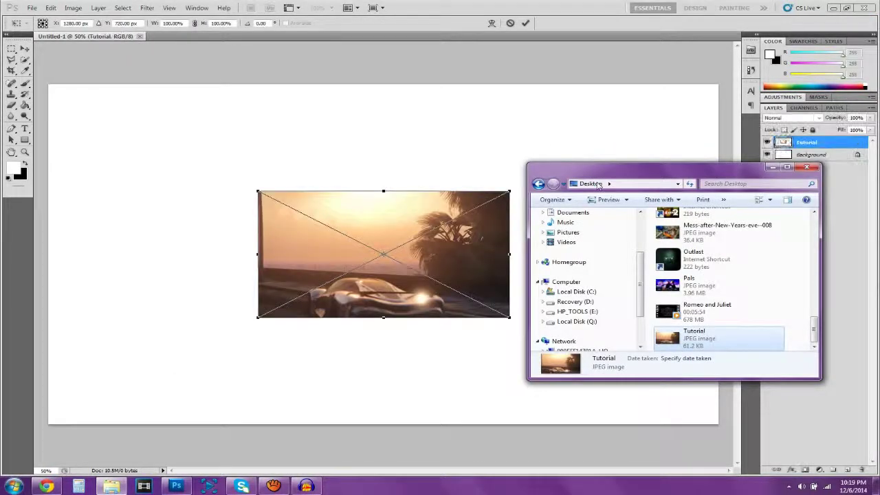
- Place Channel Art Template (Fireworks).png from MurrDurr > Tools onto the canvas
click(598, 183)
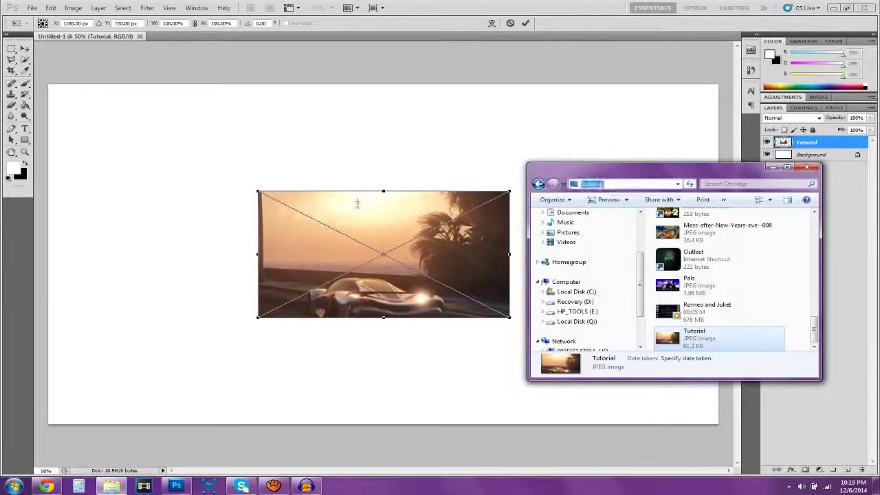
click(625, 184)
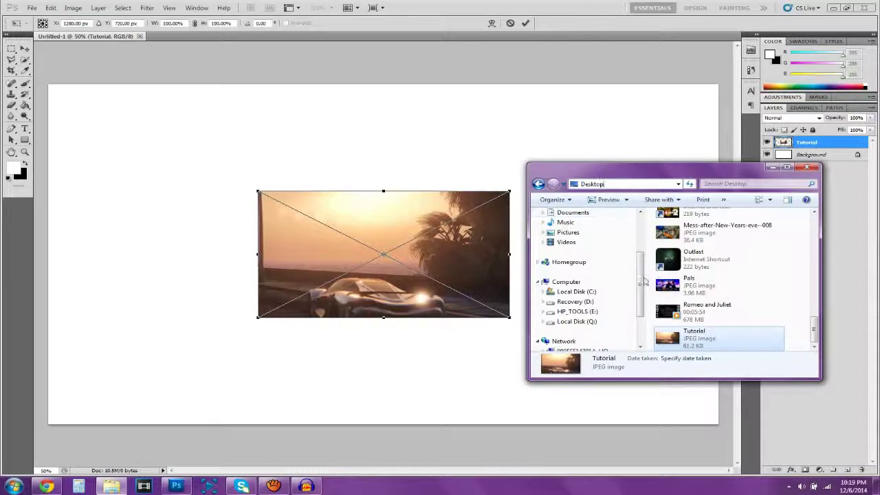
scroll(644, 280, up, 2)
click(568, 222)
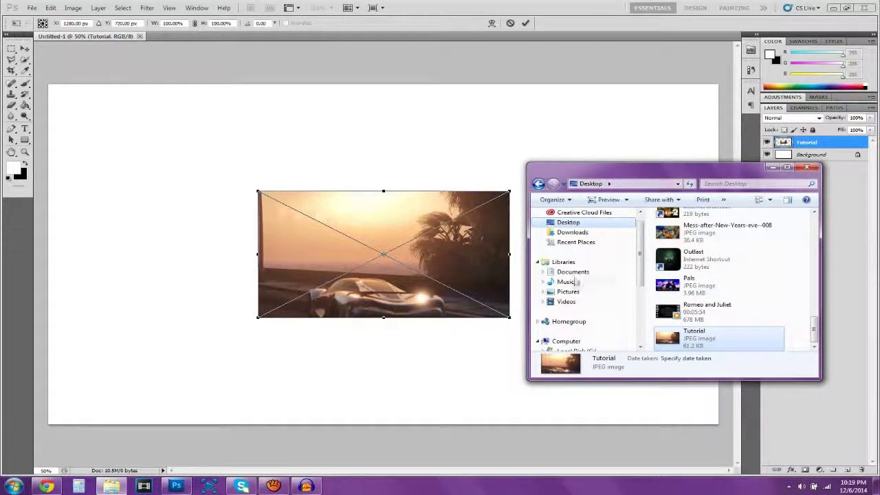
drag(814, 319, 815, 295)
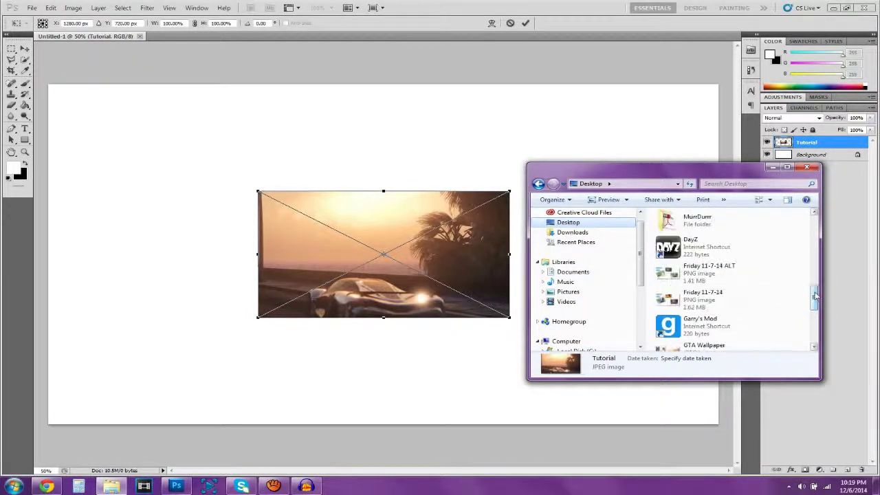
double_click(701, 219)
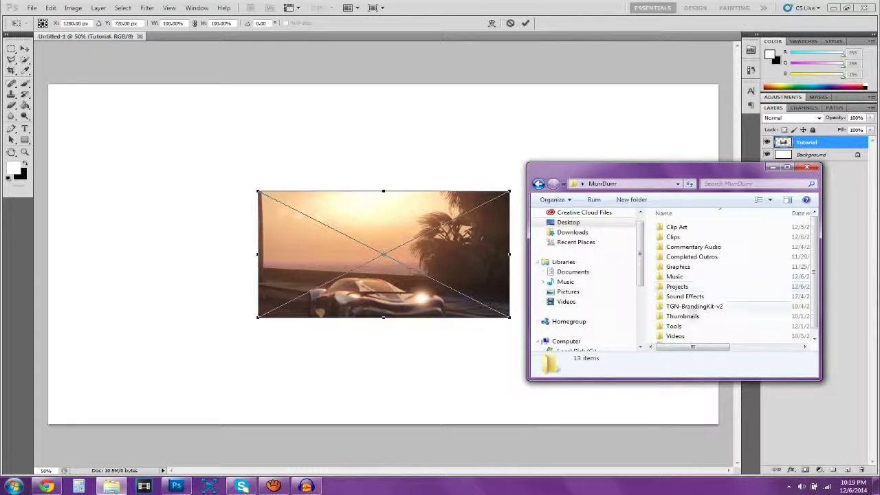
double_click(676, 327)
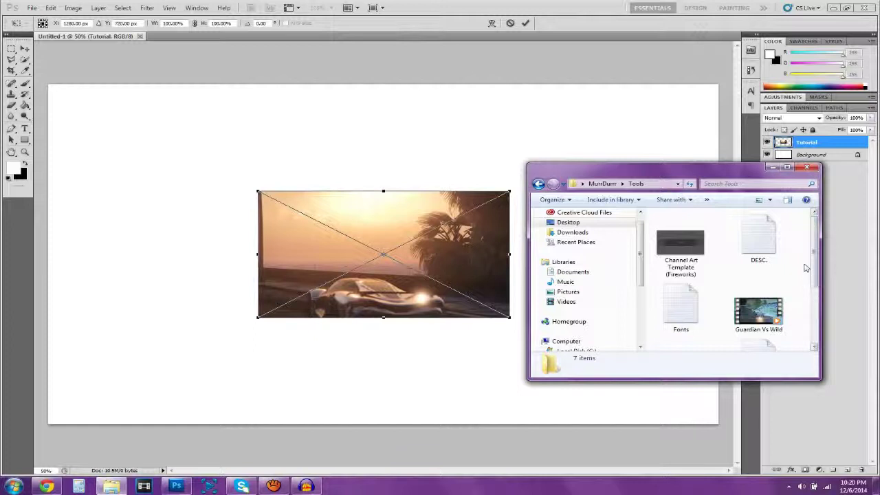
drag(680, 247, 406, 219)
- Commit the car photo and template placements, accepting the Fireworks data warning
key(Return)
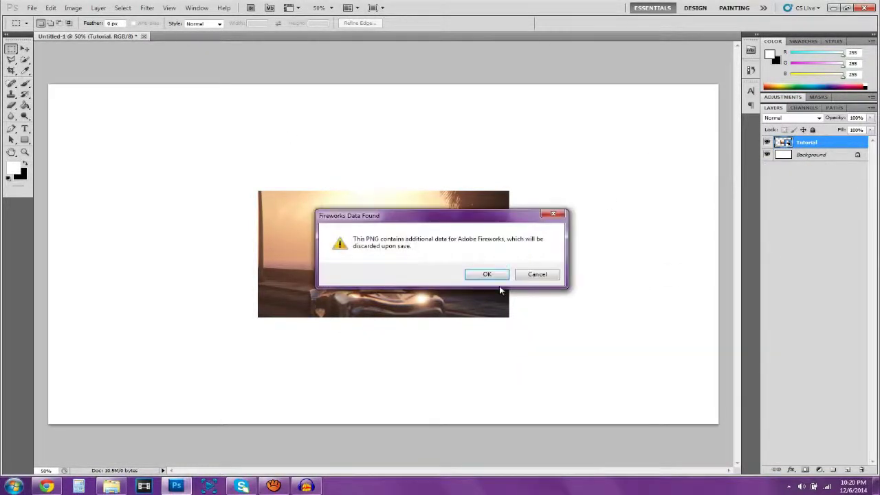
click(487, 273)
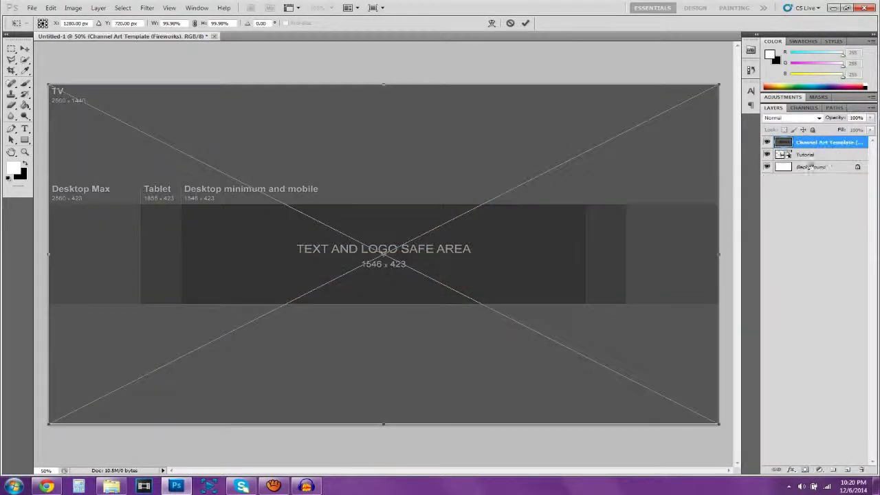
key(Return)
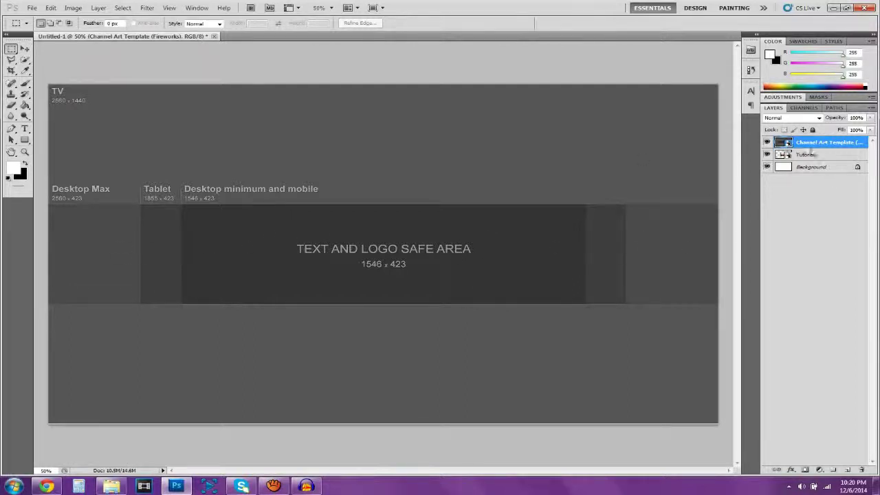
click(808, 154)
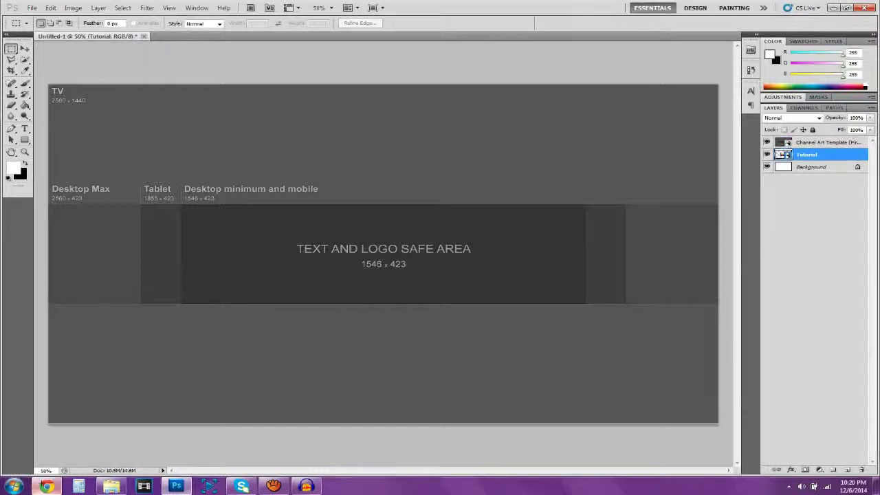
click(47, 486)
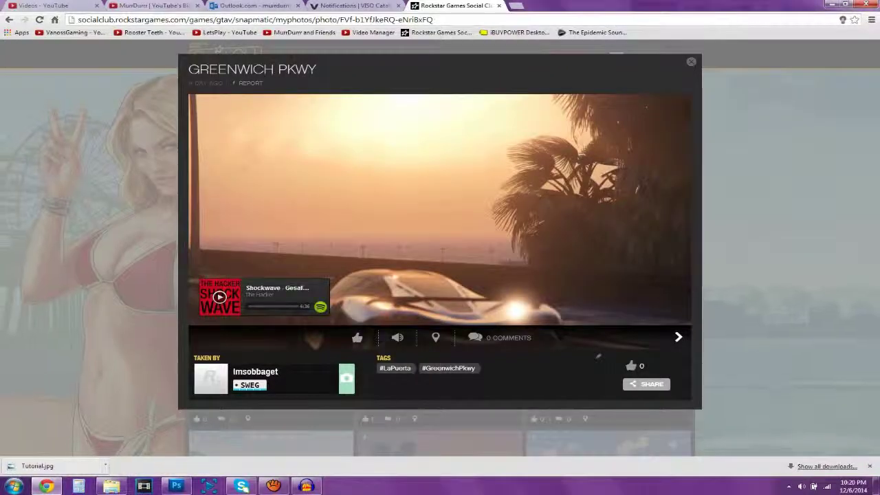
- Check the current YouTube channel banner, then hide the template and start enlarging the car photo
click(152, 6)
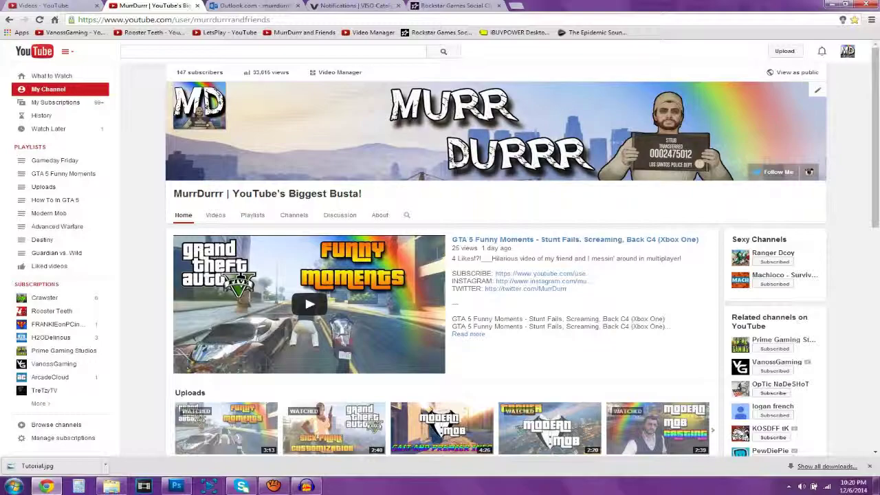
key(alt+Tab)
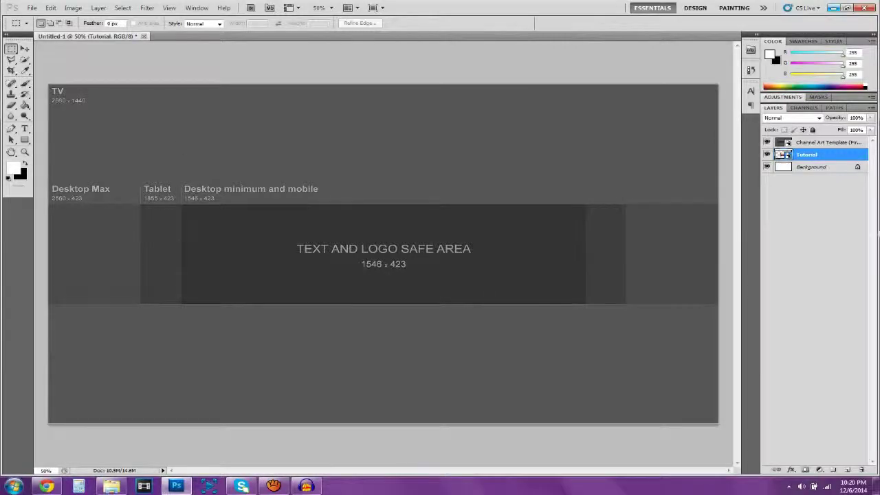
click(767, 143)
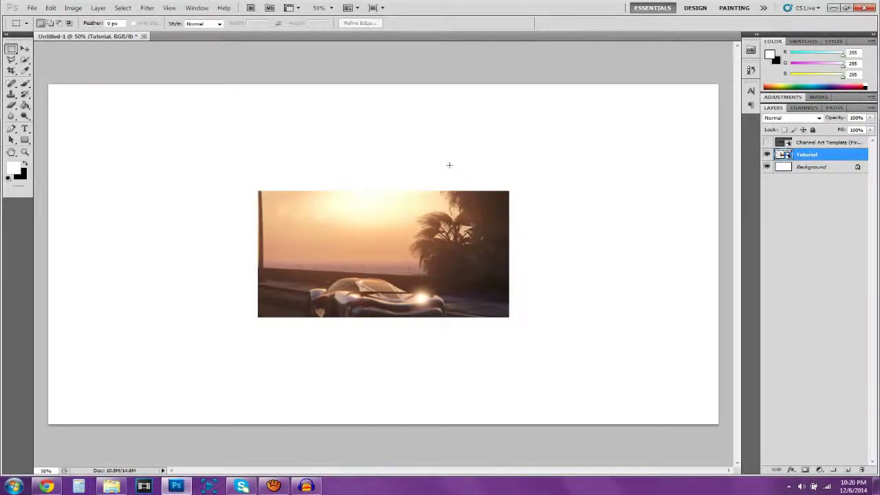
key(ctrl+t)
drag(509, 191, 682, 139)
- Enlarge the car photo to fill the canvas and check its fit against the template
drag(437, 219, 465, 192)
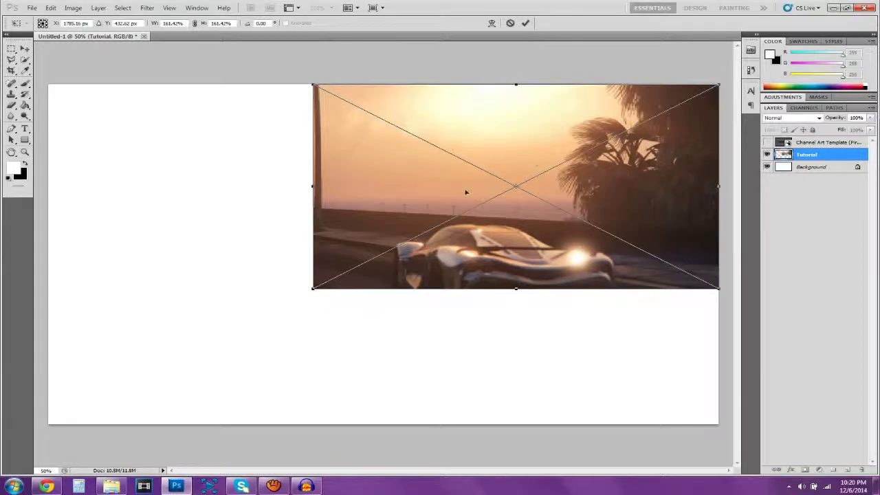
drag(312, 289, 49, 424)
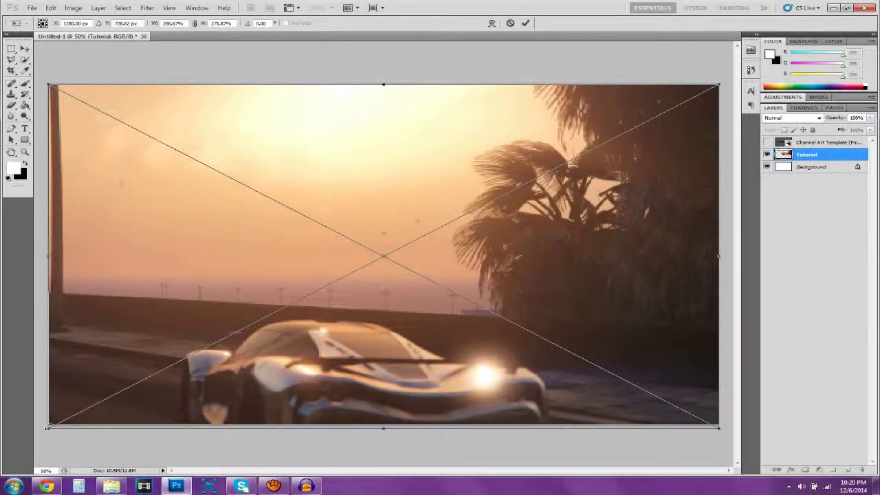
key(Return)
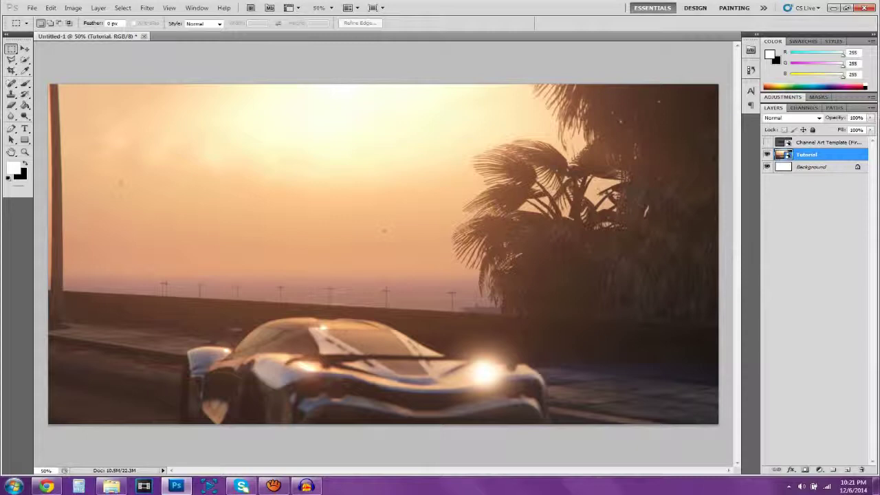
click(767, 142)
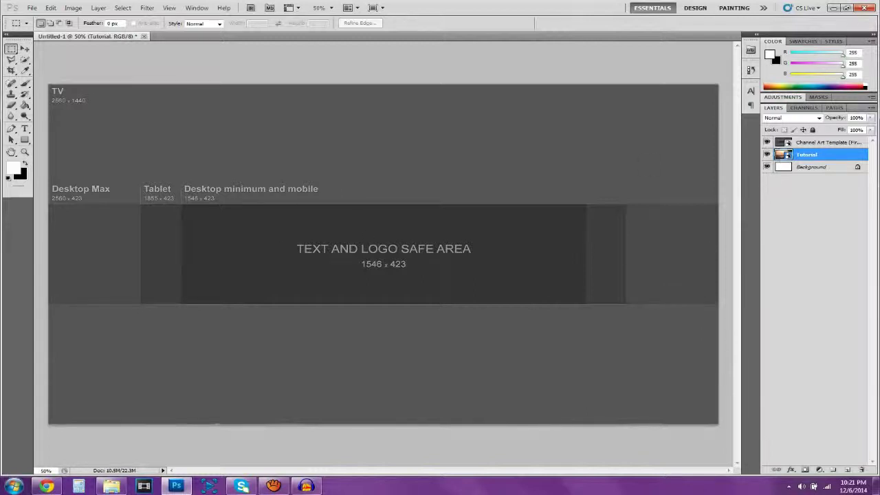
click(767, 142)
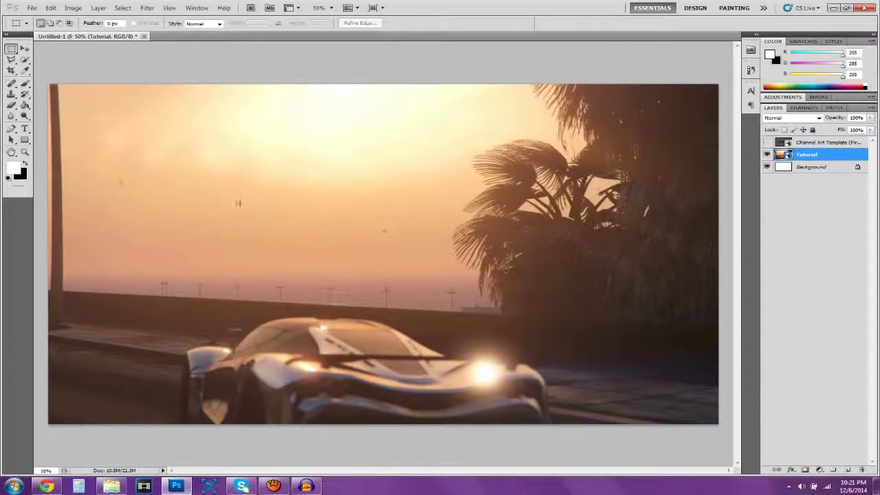
- Shorten the car photo vertically and reposition it with further transforms and nudges
key(ctrl+t)
drag(382, 426, 383, 354)
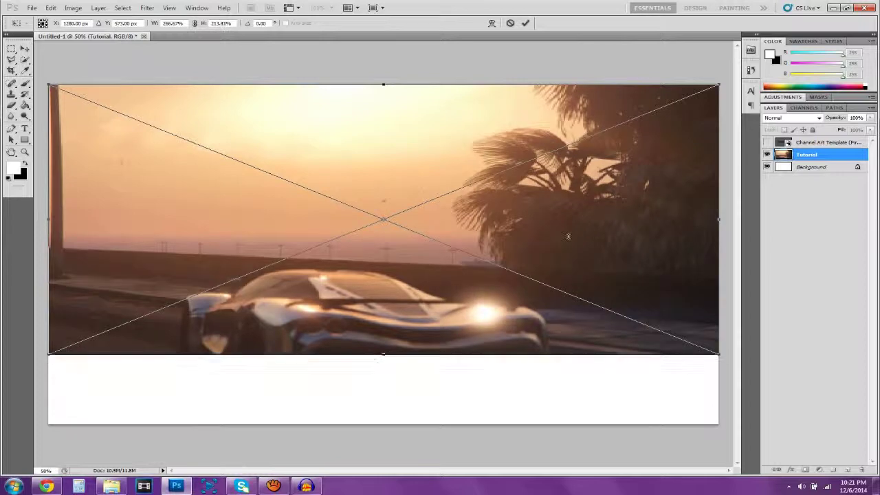
drag(383, 130, 382, 150)
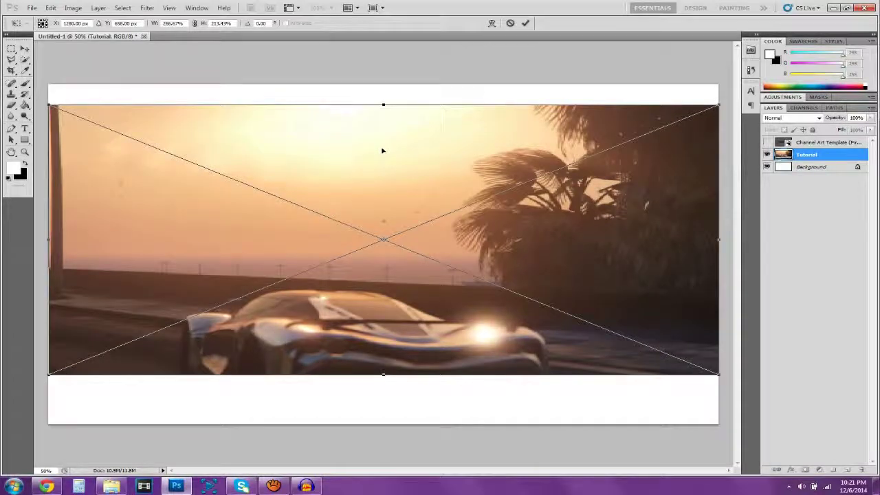
key(Return)
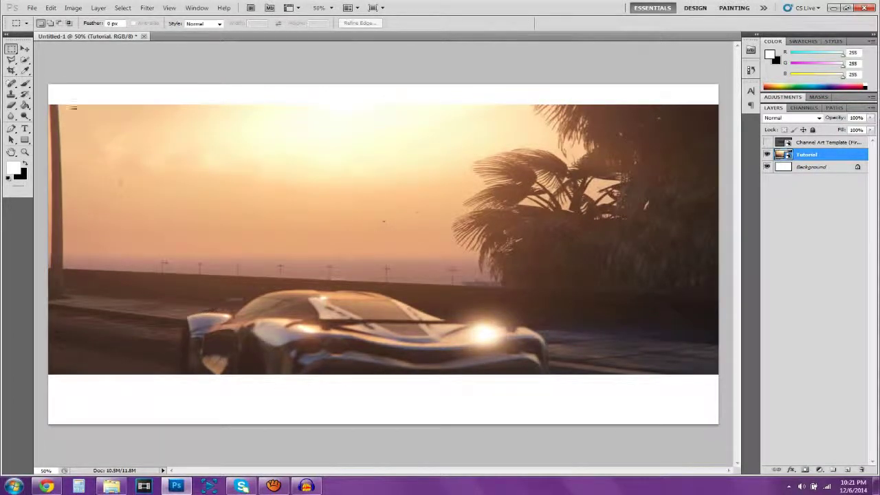
click(25, 49)
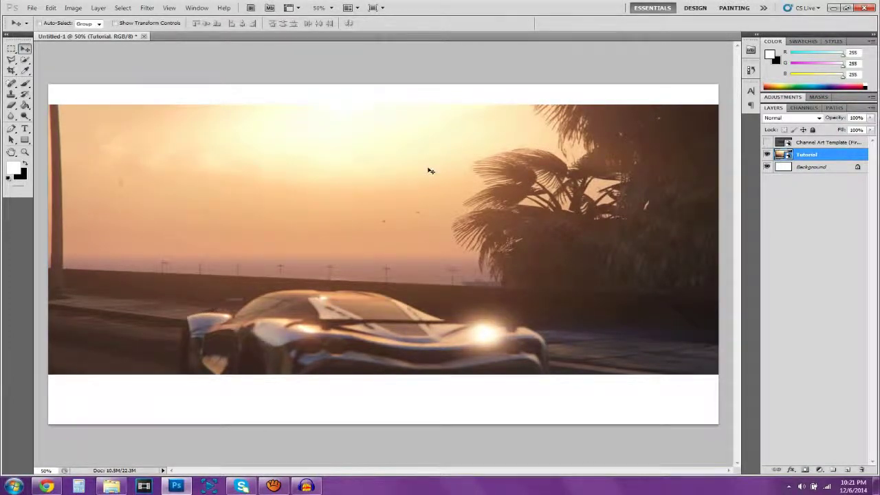
key(shift+Down)
key(shift+Down)
key(shift+Down)
key(shift+Down)
key(shift+Down)
key(shift+Down)
key(shift+Down)
key(ctrl+t)
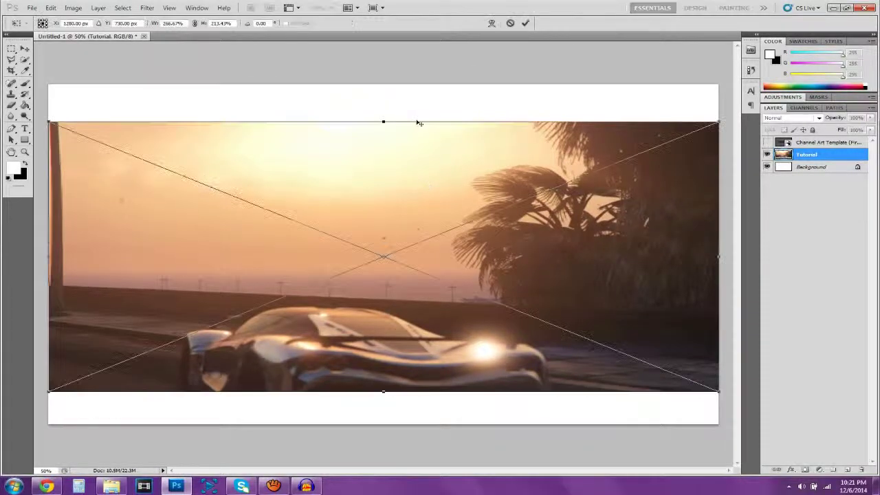
drag(385, 124, 383, 149)
drag(397, 179, 403, 150)
key(Return)
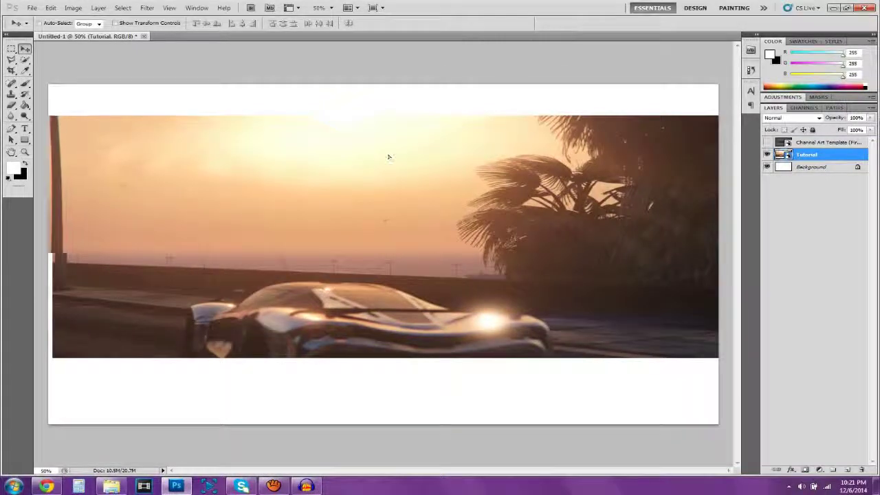
- Nudge the photo up slightly and confirm its alignment with the template bands
click(767, 142)
click(766, 143)
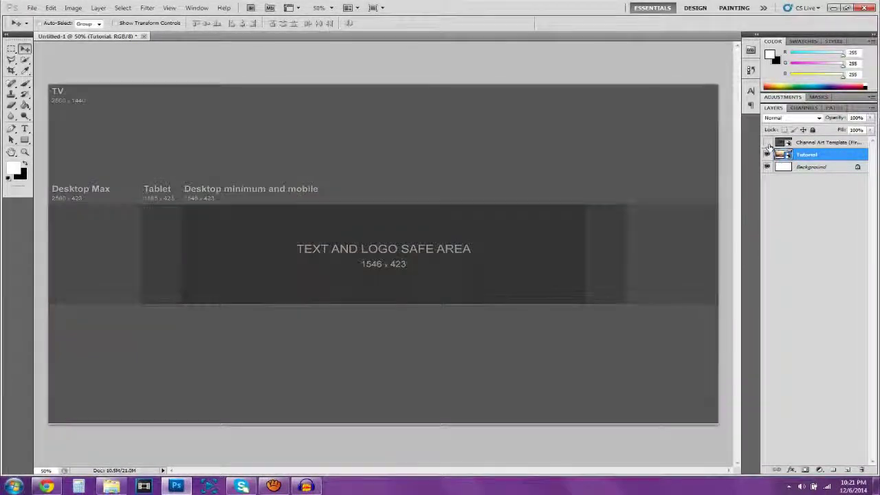
click(769, 144)
key(Up)
key(Up)
key(Up)
key(Up)
key(Up)
key(Up)
key(Up)
key(Up)
key(Up)
key(Up)
key(Up)
key(Up)
key(Up)
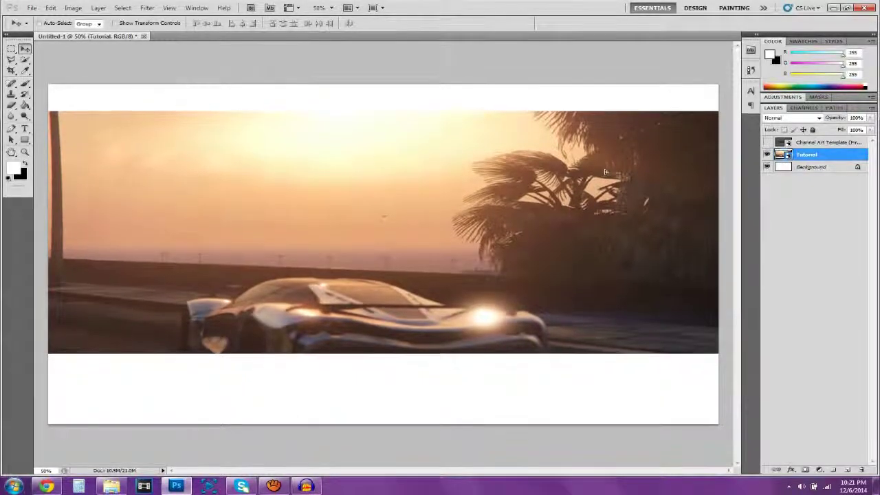
click(767, 142)
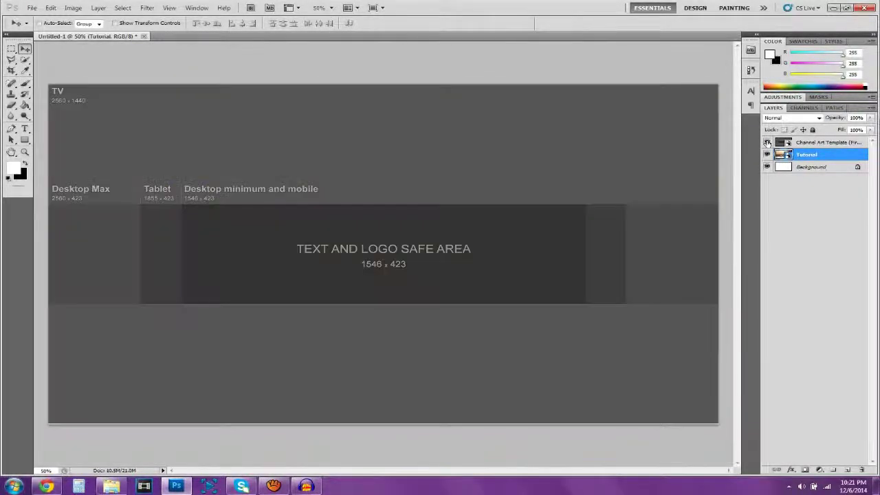
click(767, 142)
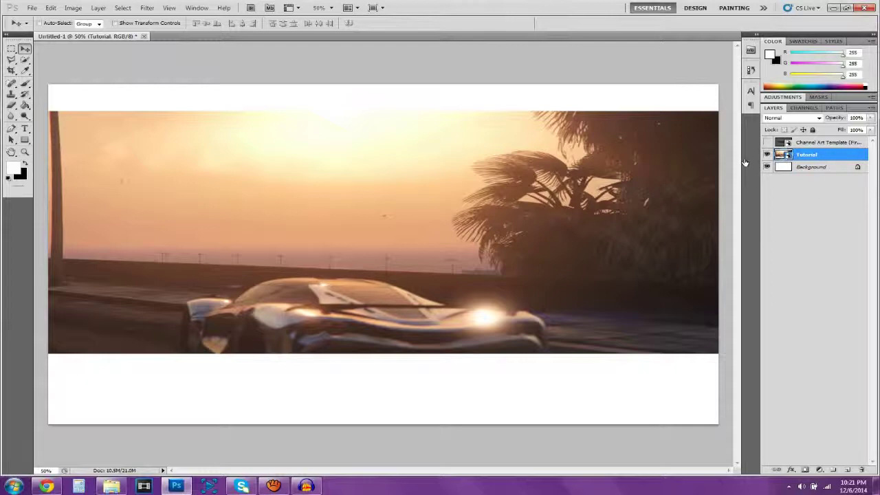
click(767, 143)
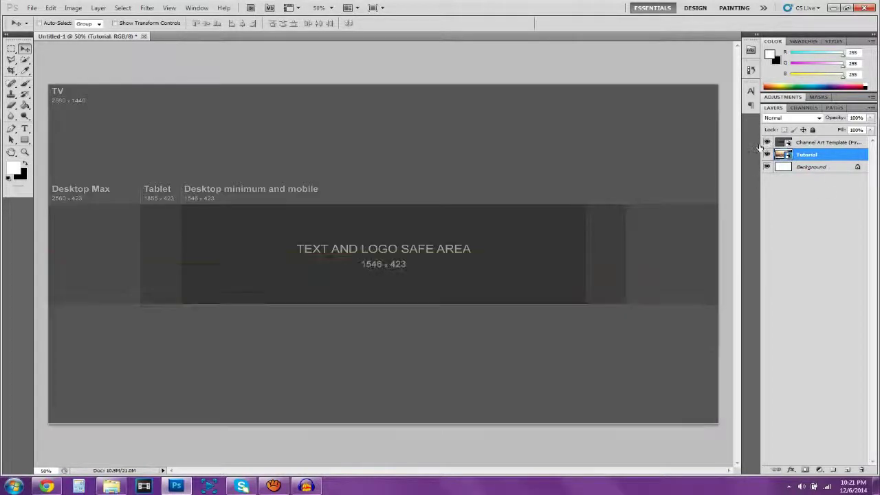
click(110, 487)
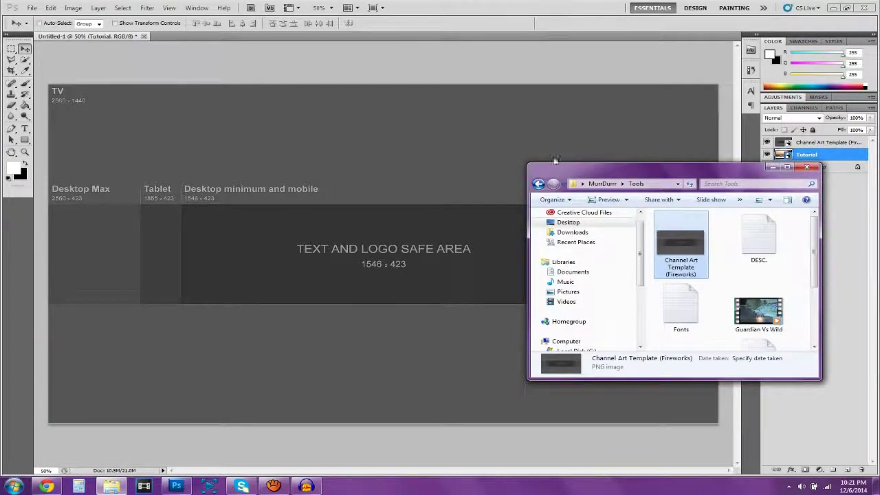
- Place Logo Picture from MurrDurr > Graphics, move its layer to the top, and hide the template
click(601, 184)
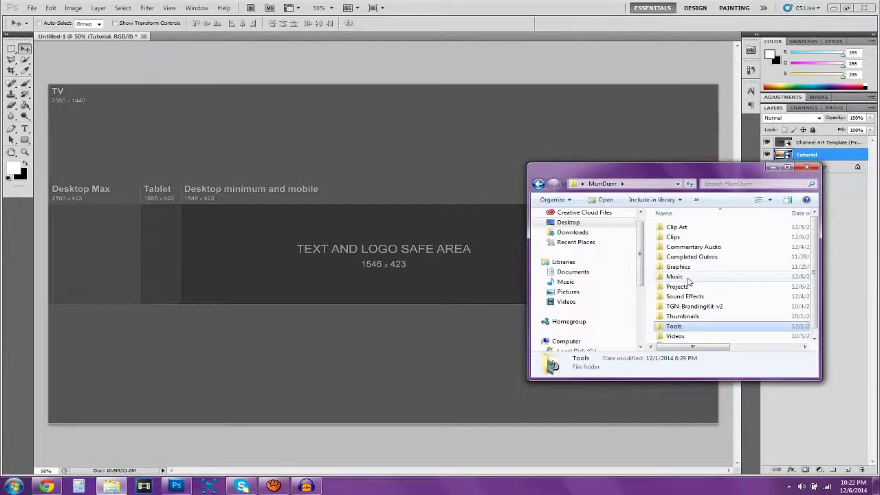
double_click(678, 267)
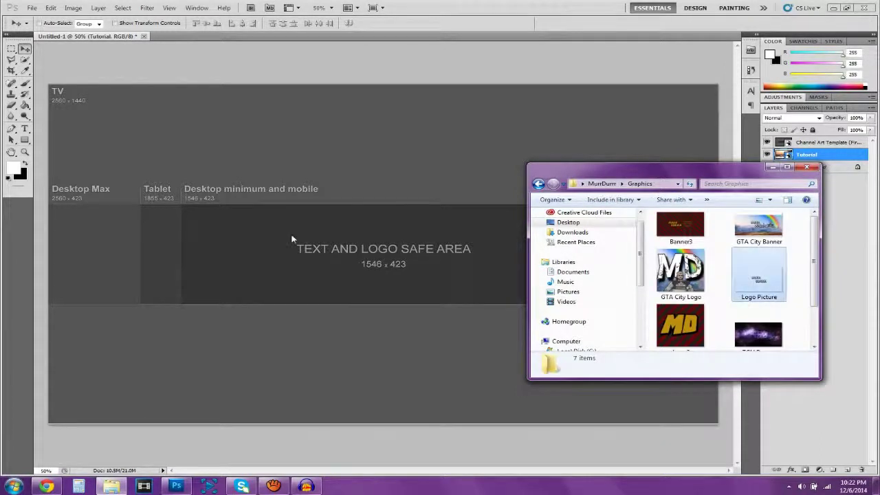
drag(292, 238, 471, 245)
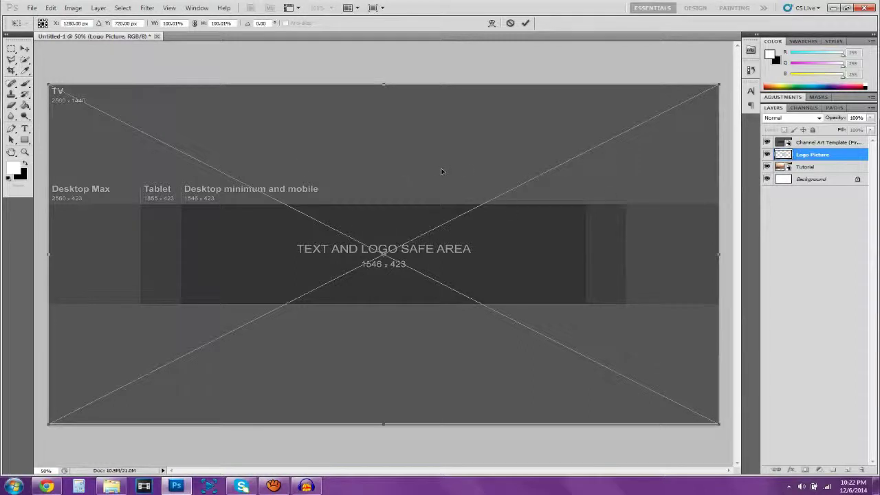
key(Return)
drag(805, 158, 811, 141)
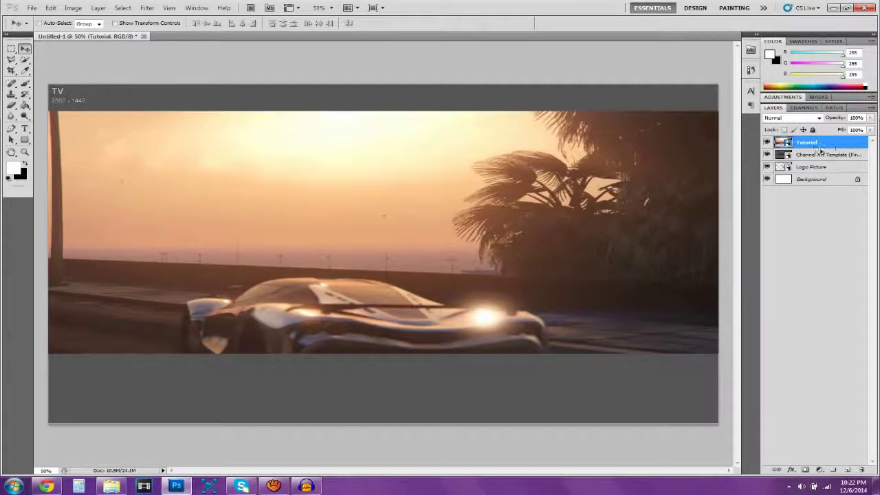
mouse_move(807, 143)
mouse_down()
mouse_move(812, 168)
mouse_move(812, 139)
mouse_up()
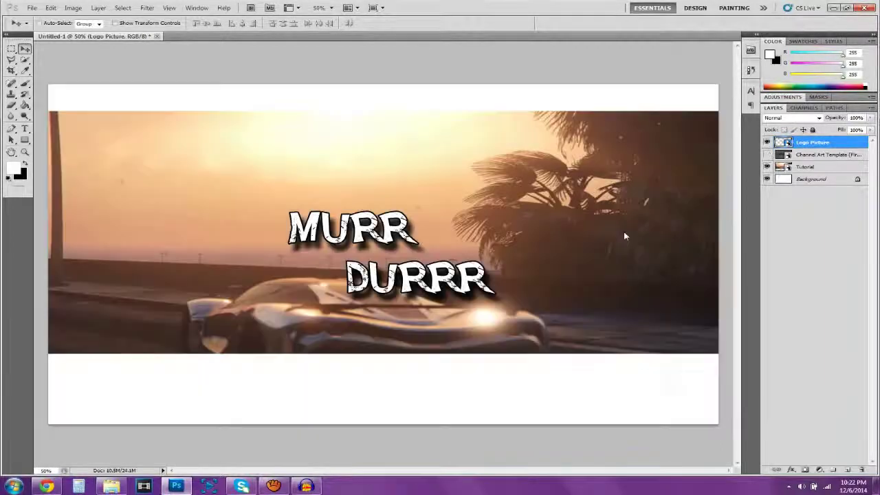
click(766, 154)
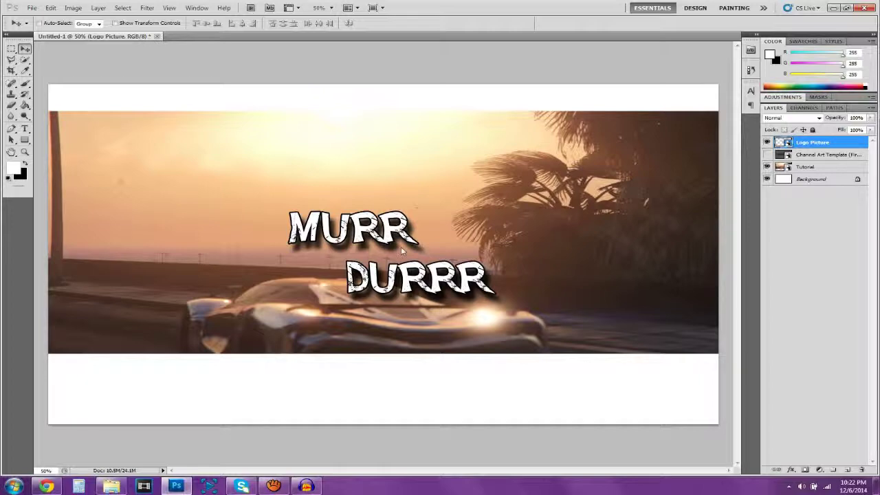
- Rasterize the Tutorial car photo layer from its Layers panel menu
click(805, 167)
right_click(797, 166)
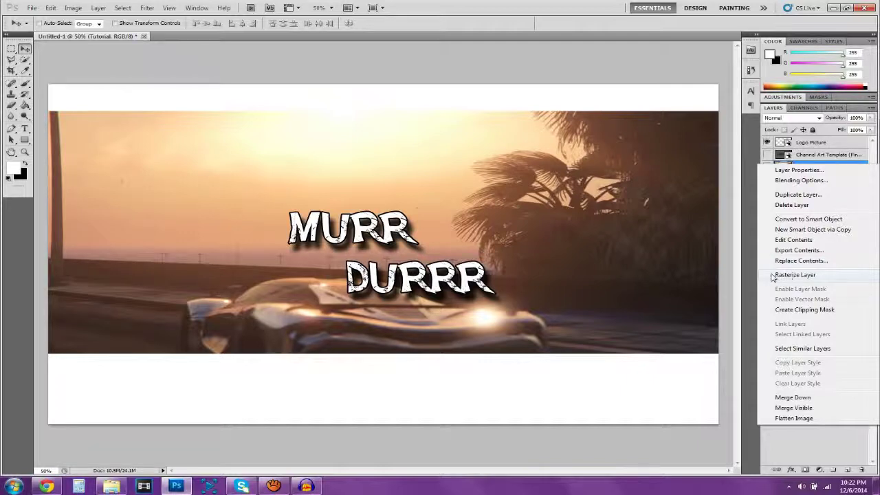
click(795, 275)
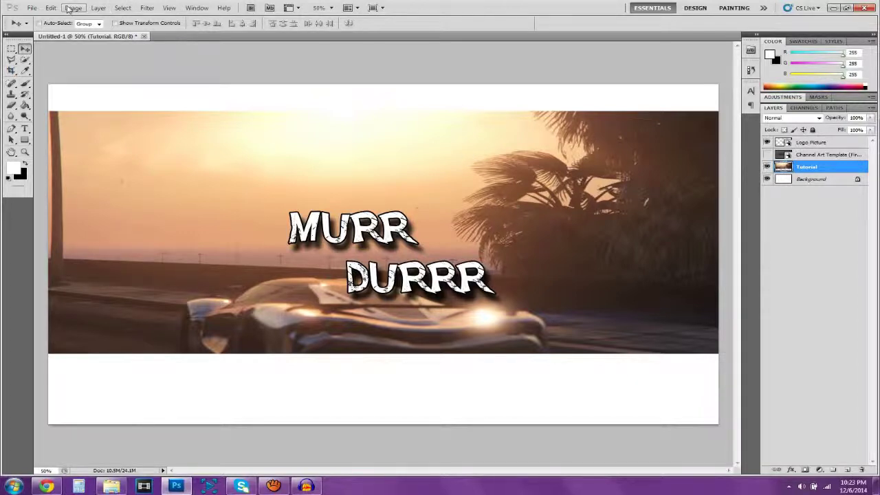
click(72, 7)
- Boost the car photo's saturation to +34 with Hue/Saturation
key(Escape)
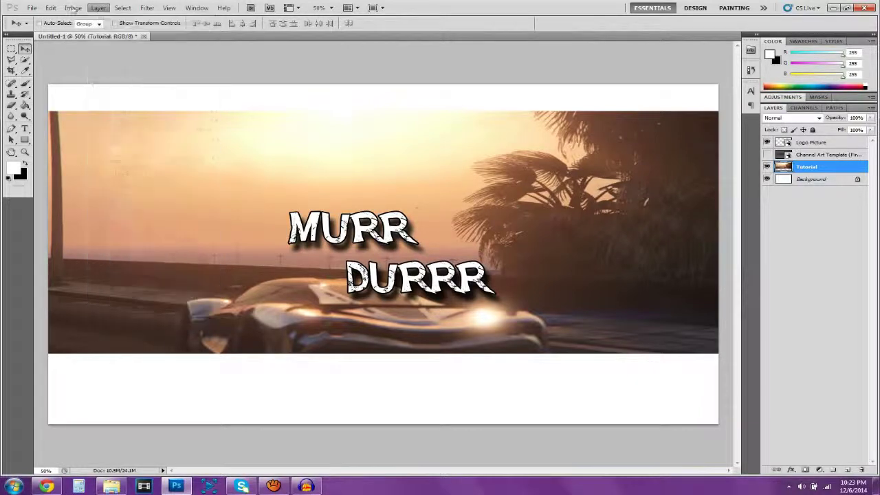
click(72, 8)
key(Escape)
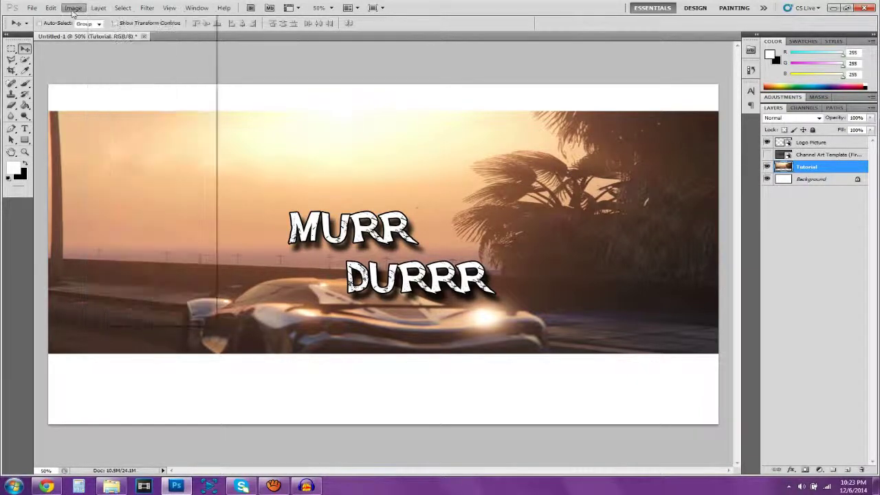
click(72, 8)
key(Right)
key(Right)
key(Escape)
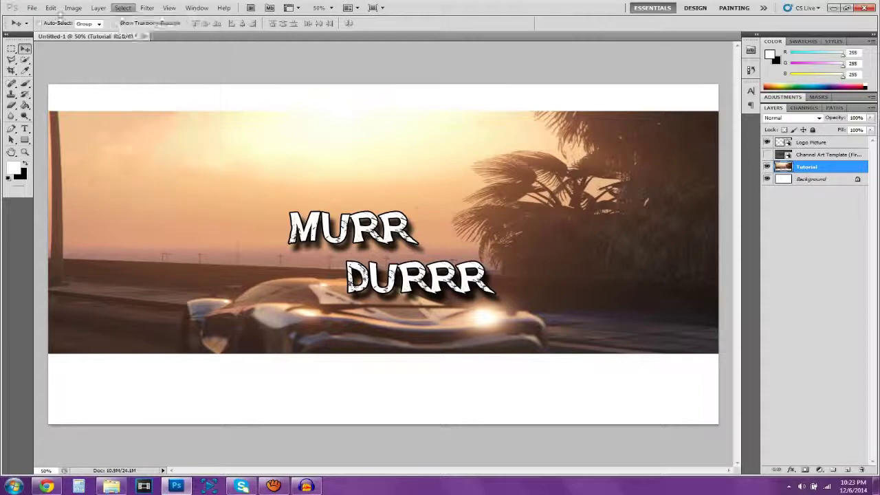
click(73, 8)
mouse_move(76, 32)
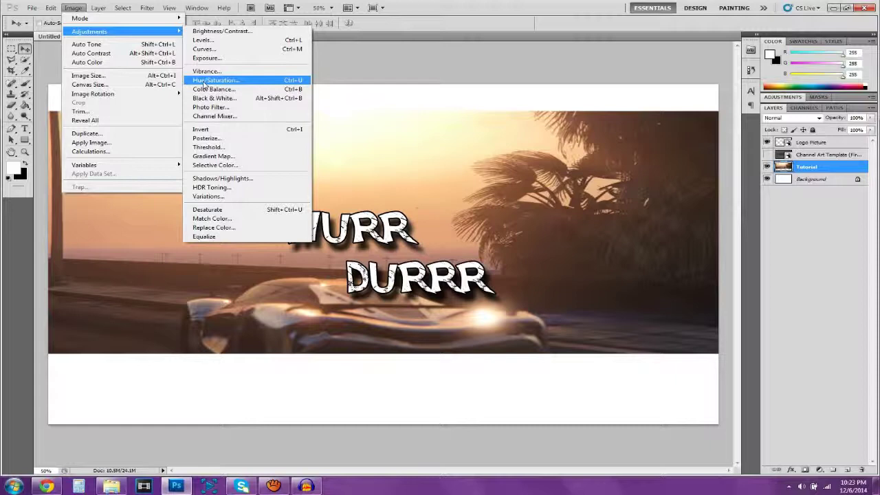
click(203, 81)
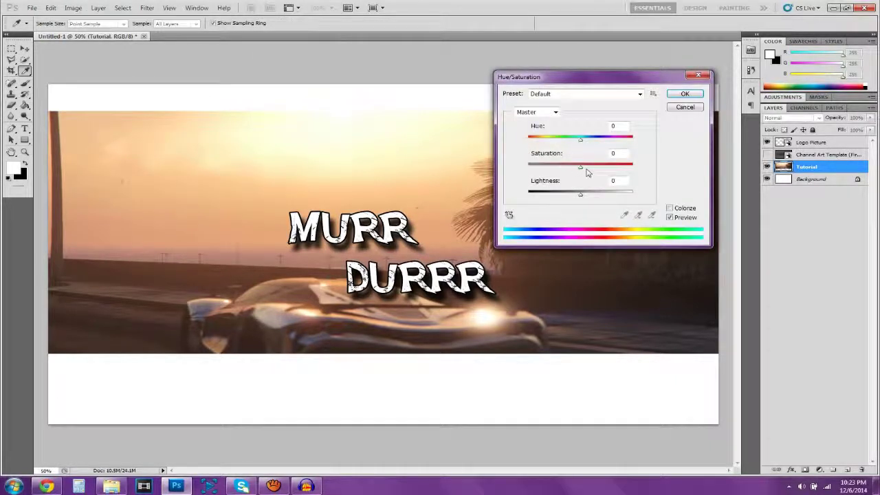
mouse_move(580, 169)
mouse_down()
mouse_move(599, 169)
mouse_move(582, 170)
mouse_up()
click(685, 93)
key(v)
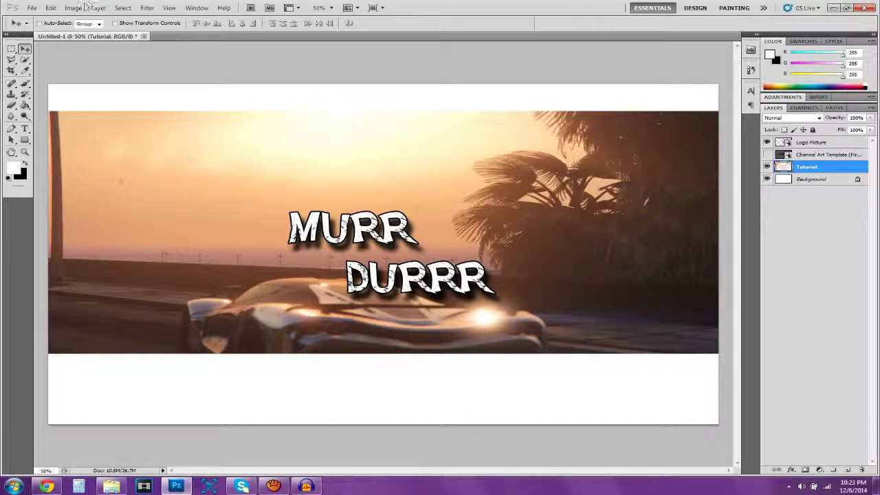
- Raise the photo's brightness to about 105 with Brightness/Contrast
click(72, 7)
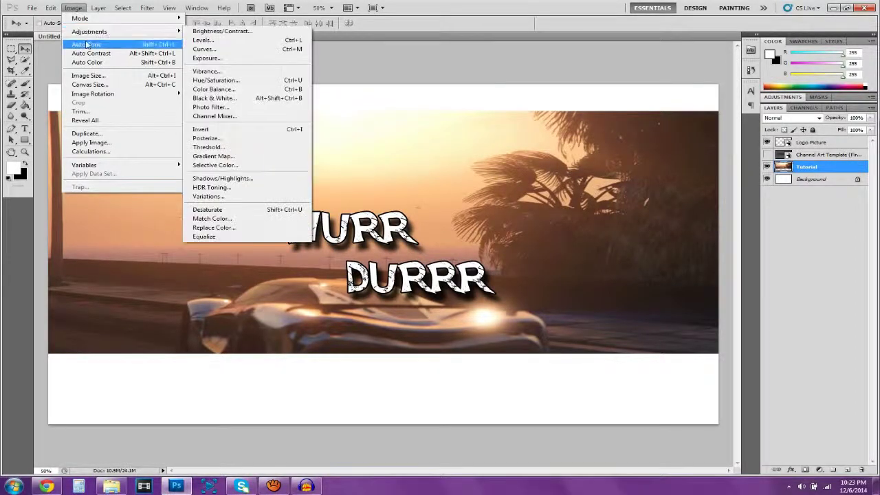
key(Escape)
key(i)
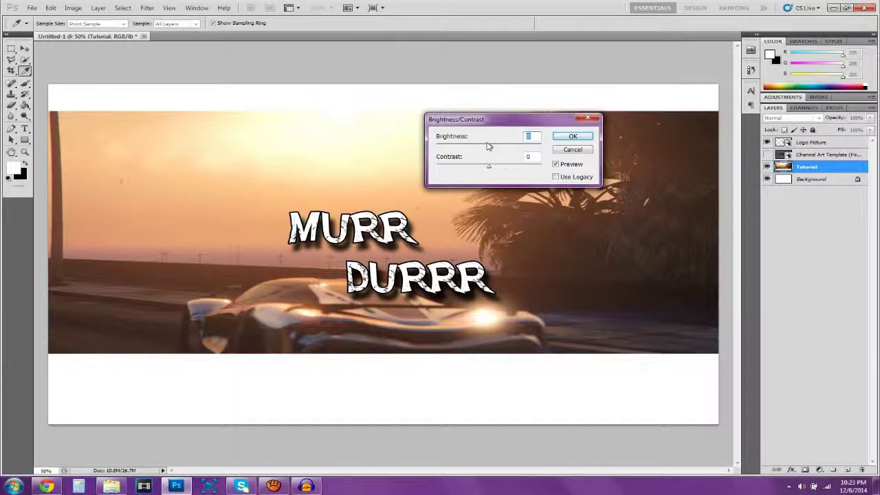
drag(494, 147, 527, 148)
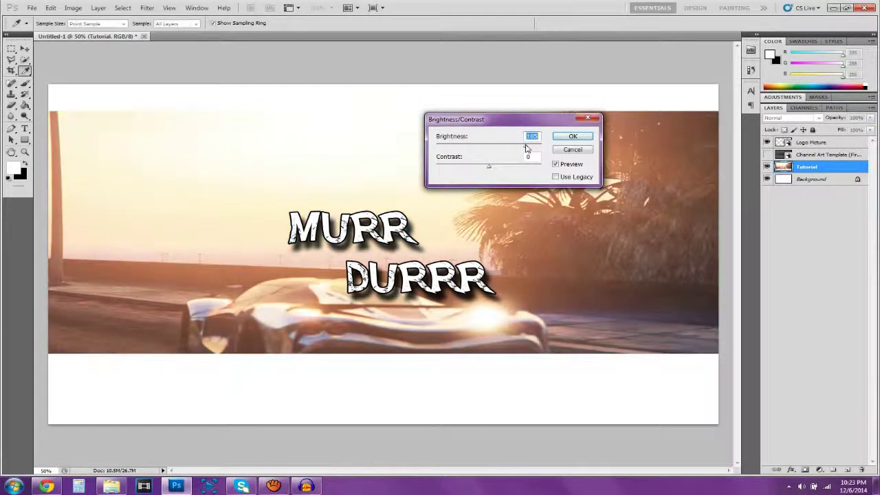
click(573, 136)
key(v)
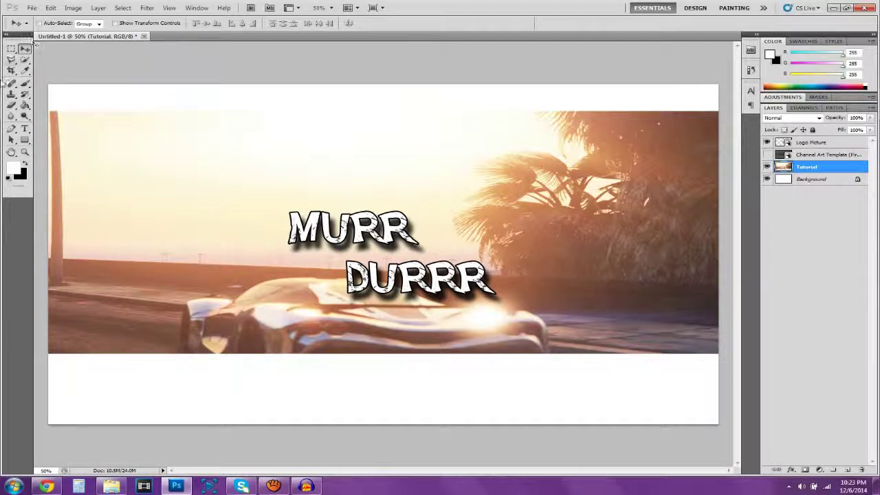
- Open the MurrDurr > Clip Art > GTA folder in the file browser
click(111, 485)
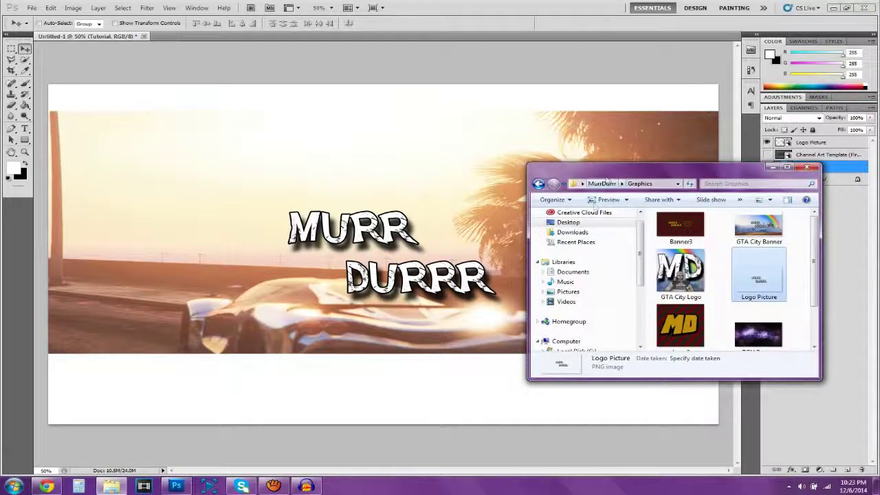
click(602, 183)
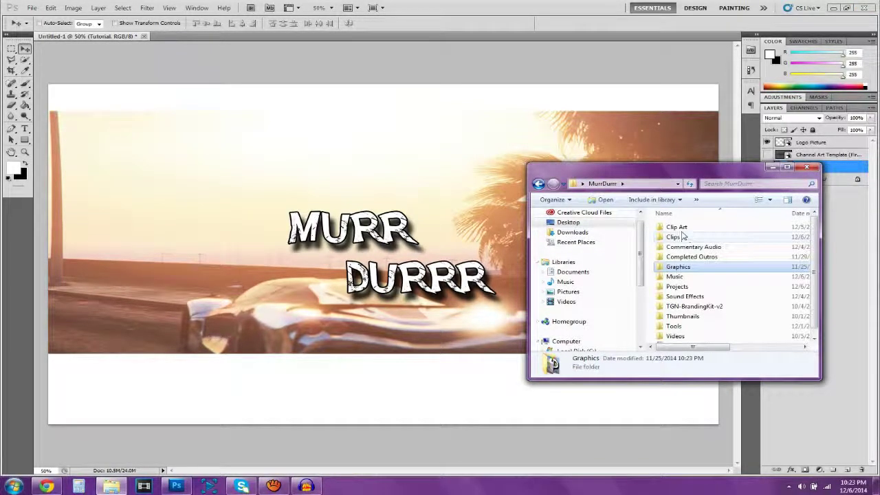
double_click(676, 227)
double_click(758, 259)
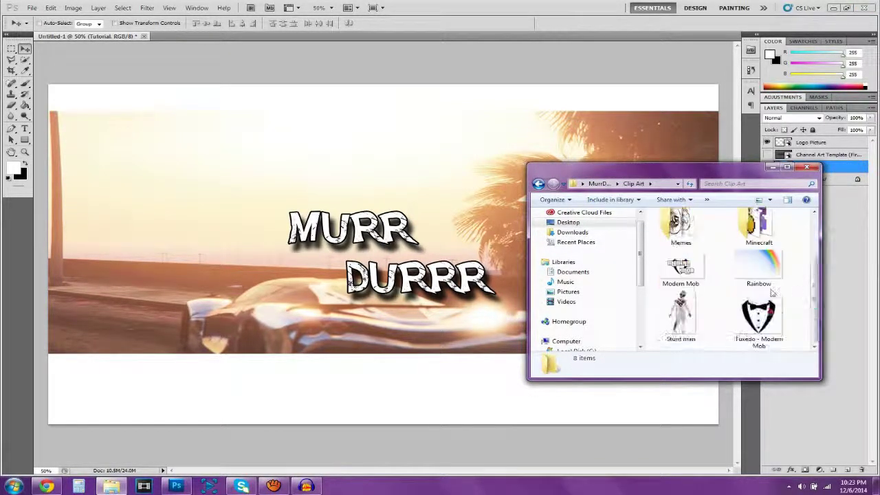
key(BackSpace)
double_click(751, 241)
- Drag the MugShot image into the banner and place it at the lower right
scroll(754, 316, down, 3)
scroll(754, 318, down, 3)
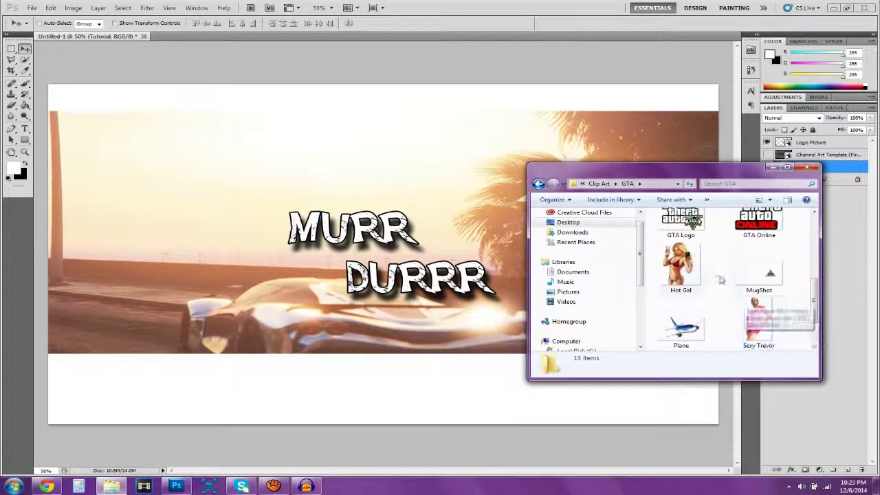
click(758, 223)
drag(758, 223, 385, 261)
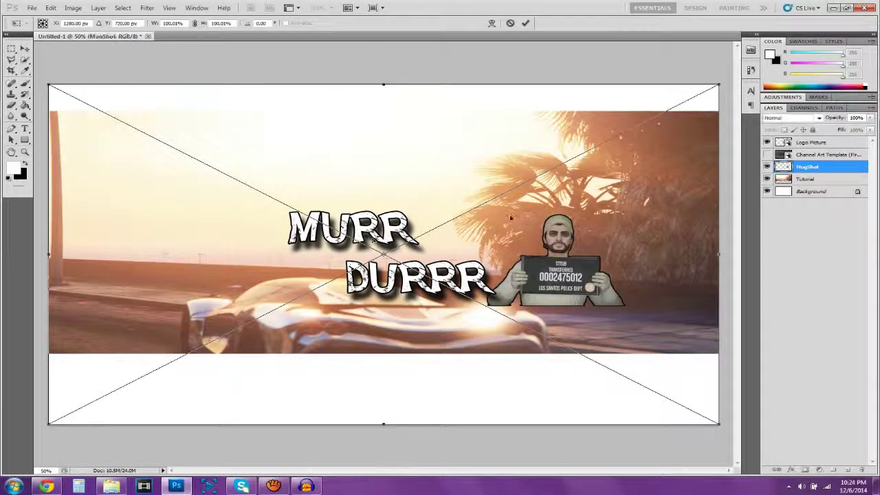
drag(525, 205, 541, 260)
key(Return)
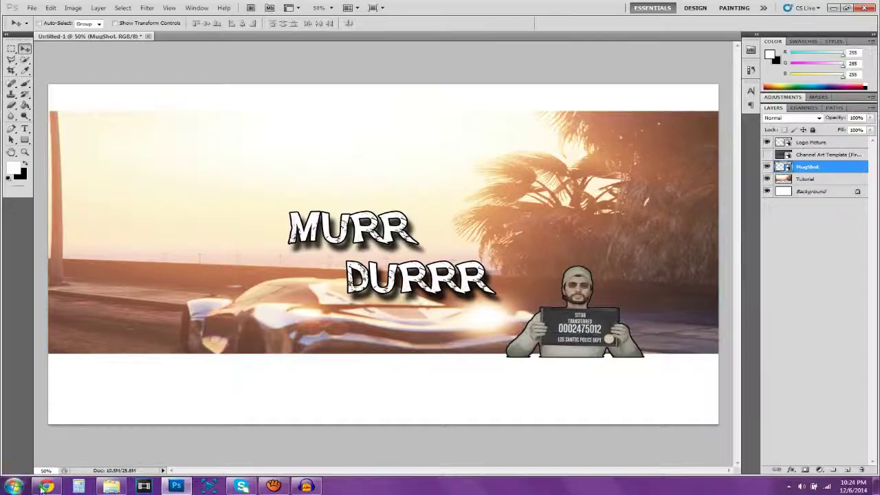
- Switch to Chrome's Rockstar Social Club tab showing the Greenwich Pkwy photo
click(46, 486)
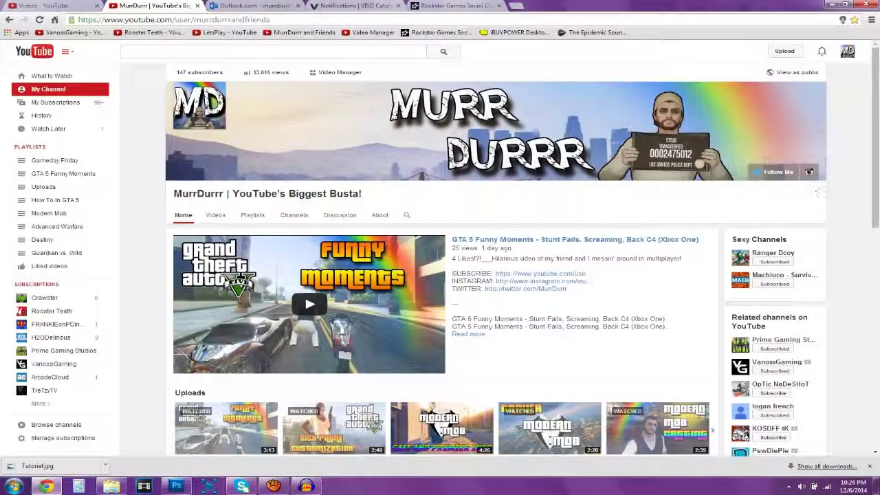
click(450, 5)
click(354, 5)
click(450, 6)
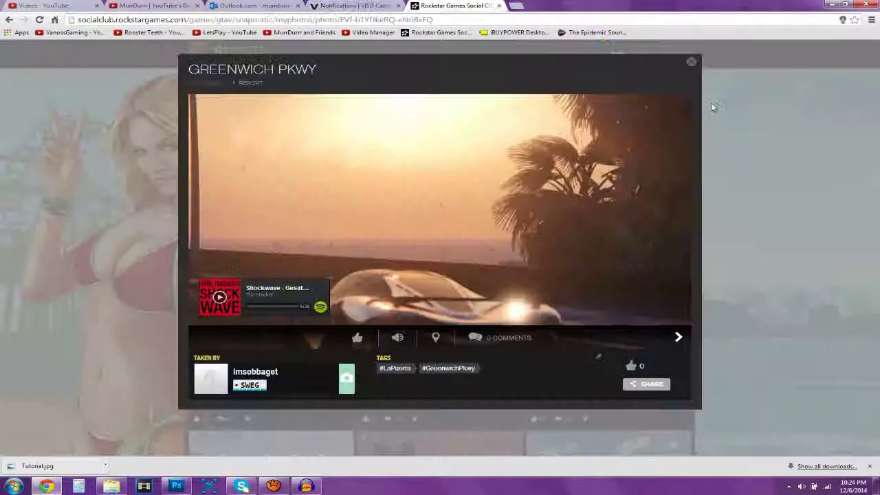
- Close the enlarged Greenwich Pkwy photo and scroll the Snapmatic grid down to the Mugshot photo
click(691, 63)
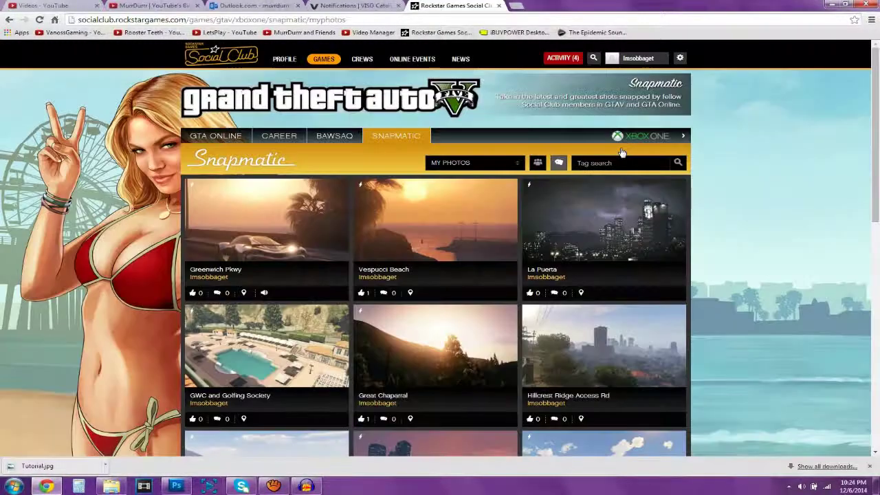
scroll(563, 229, down, 5)
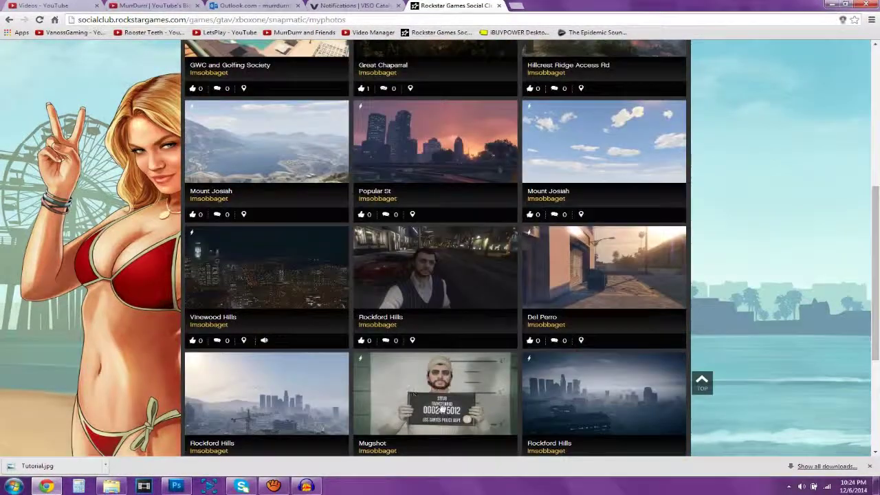
scroll(413, 397, down, 2)
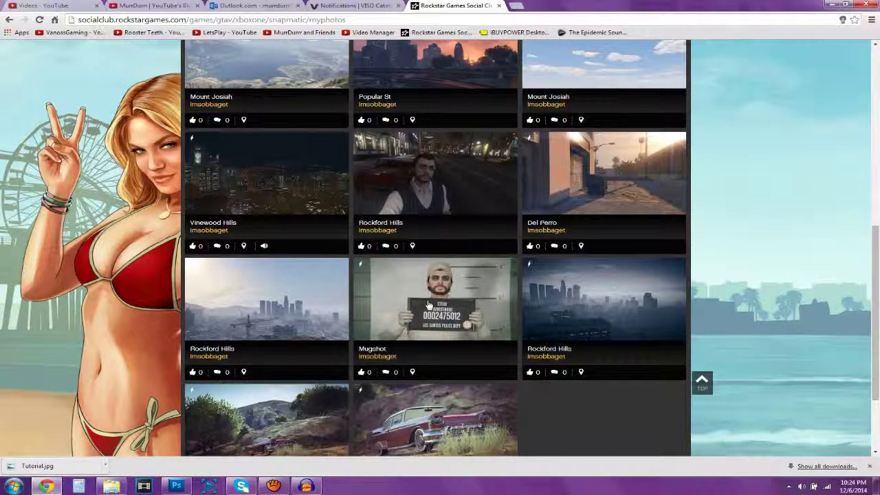
scroll(388, 282, down, 1)
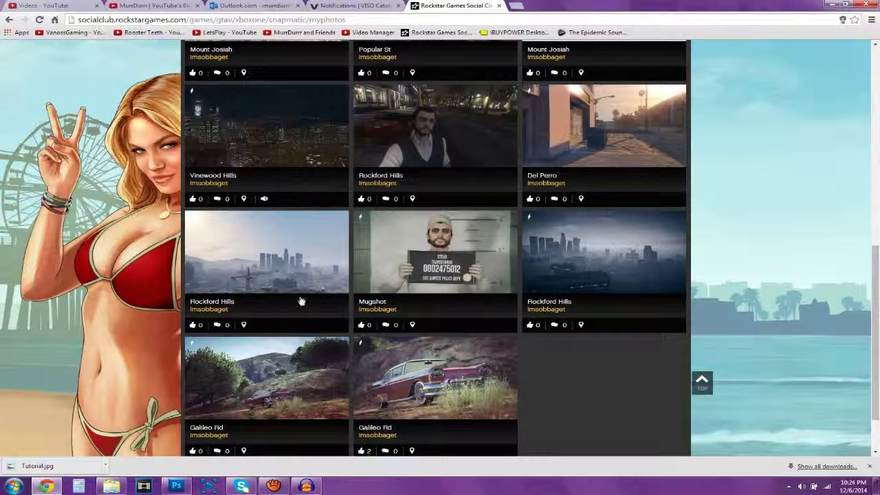
click(176, 486)
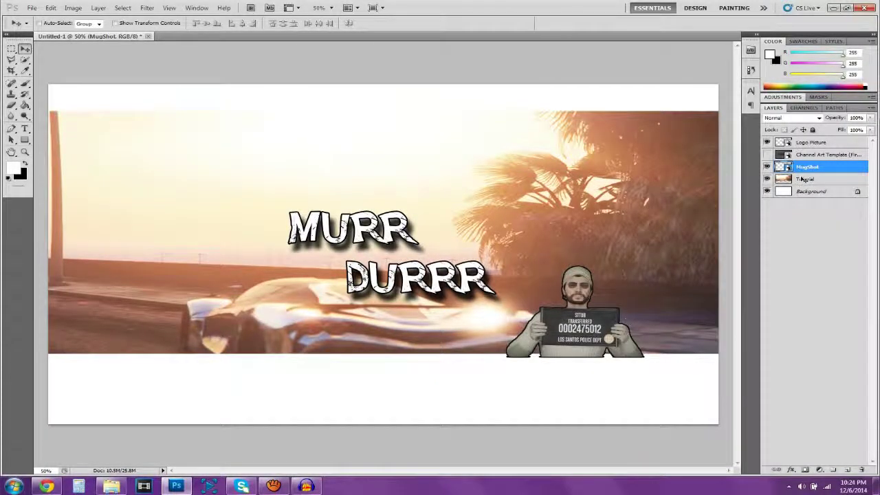
- Add a small black outside Stroke to the MugShot layer through Blending Options
right_click(808, 159)
key(Escape)
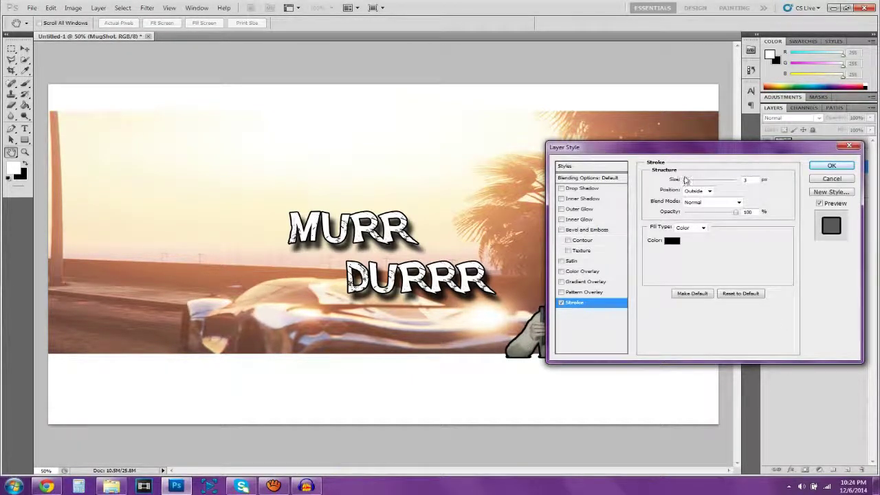
drag(677, 147, 668, 147)
mouse_move(200, 105)
mouse_down()
mouse_move(209, 146)
mouse_move(229, 157)
mouse_move(217, 162)
mouse_up()
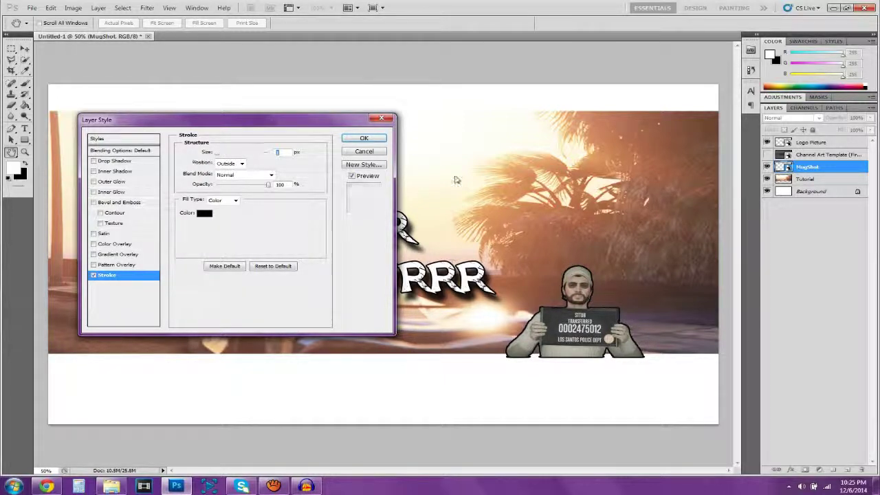
click(361, 138)
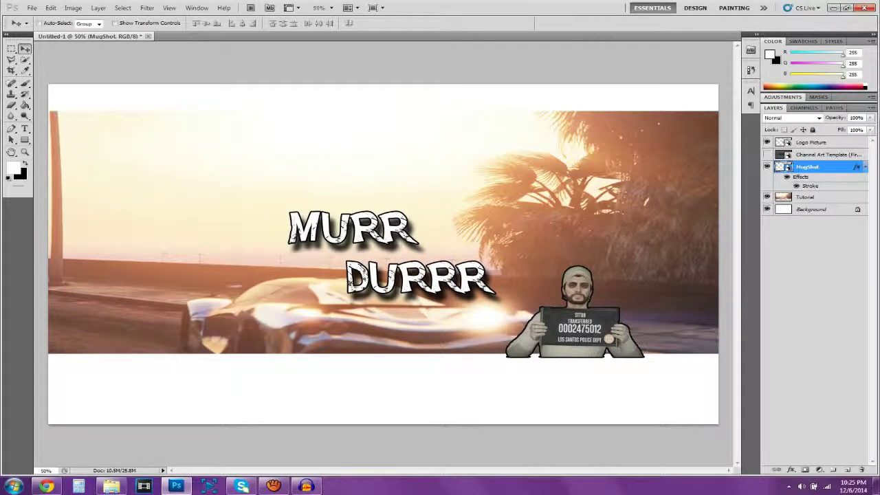
click(766, 154)
- Move the MugShot character up and left beside the logo, checking against the template
click(766, 154)
click(766, 155)
click(767, 154)
key(Up)
key(Up)
key(Up)
key(Up)
key(Up)
key(Up)
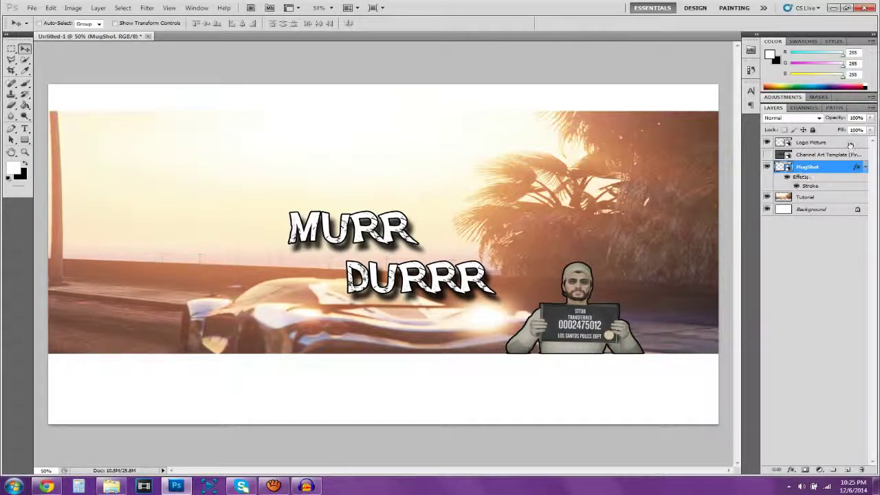
click(767, 155)
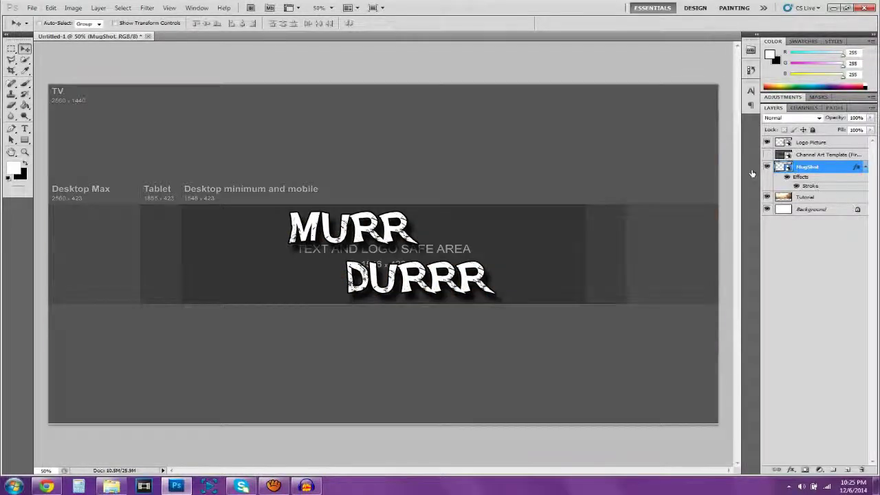
click(767, 155)
key(shift+Up)
key(shift+Up)
key(shift+Up)
key(shift+Up)
key(shift+Up)
key(shift+Up)
key(shift+Up)
key(shift+Up)
drag(831, 167, 859, 155)
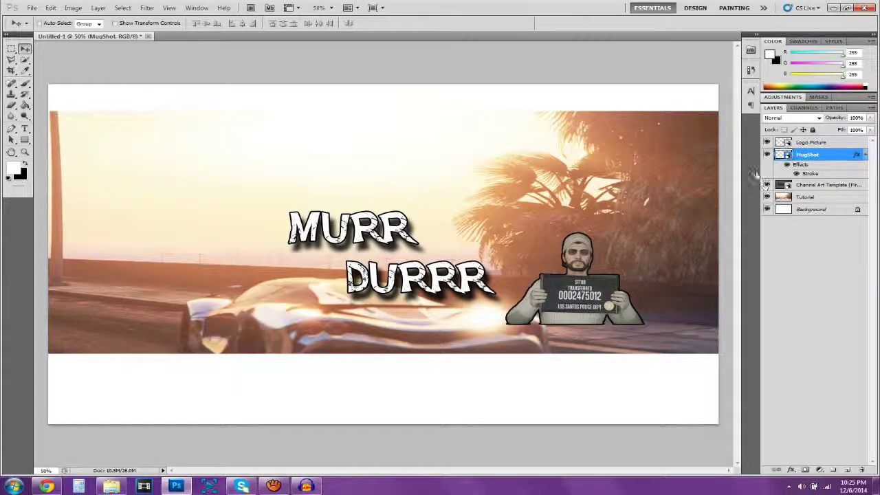
click(767, 185)
drag(578, 287, 527, 271)
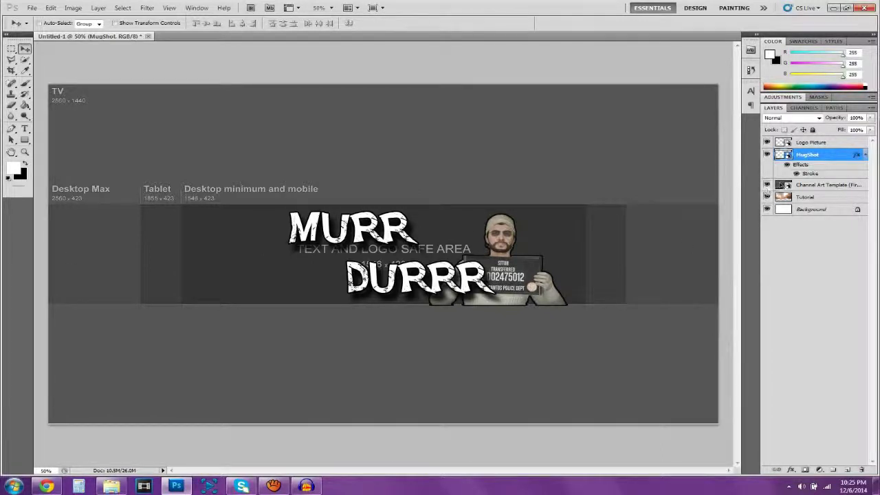
click(767, 186)
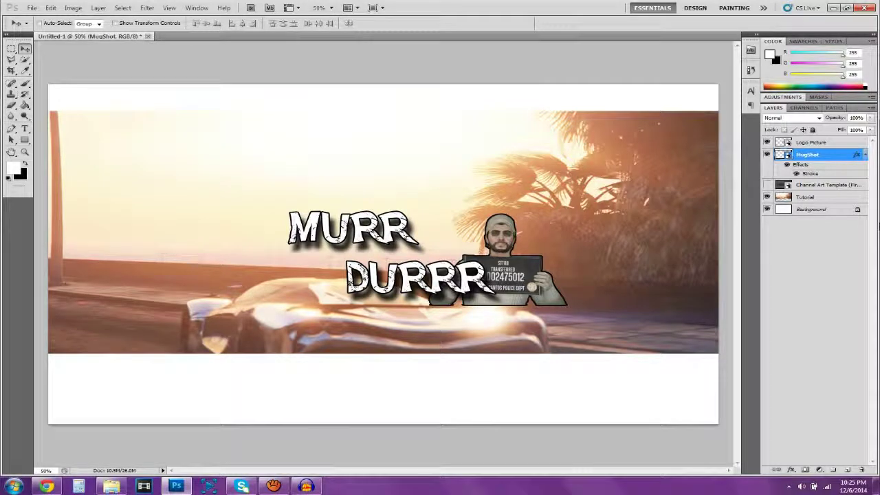
- Nudge the Tutorial sunset photo up slightly and hide the Channel Art Template layer
click(810, 198)
drag(539, 244, 531, 234)
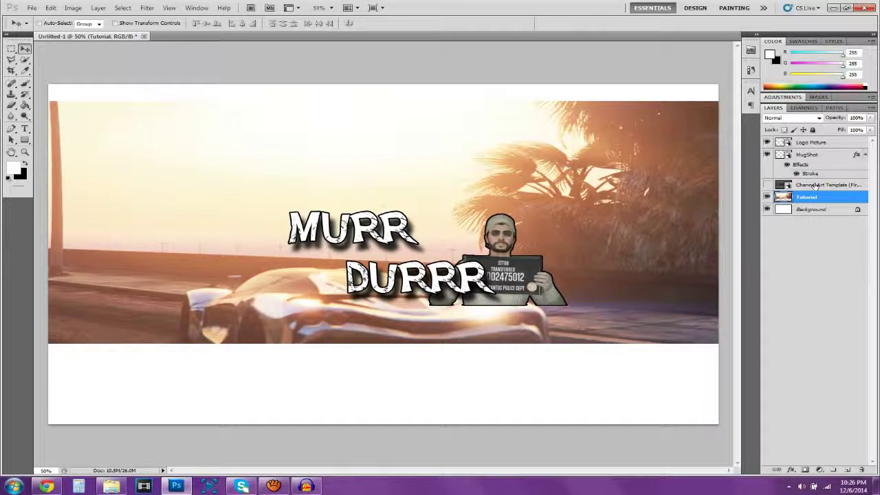
click(815, 186)
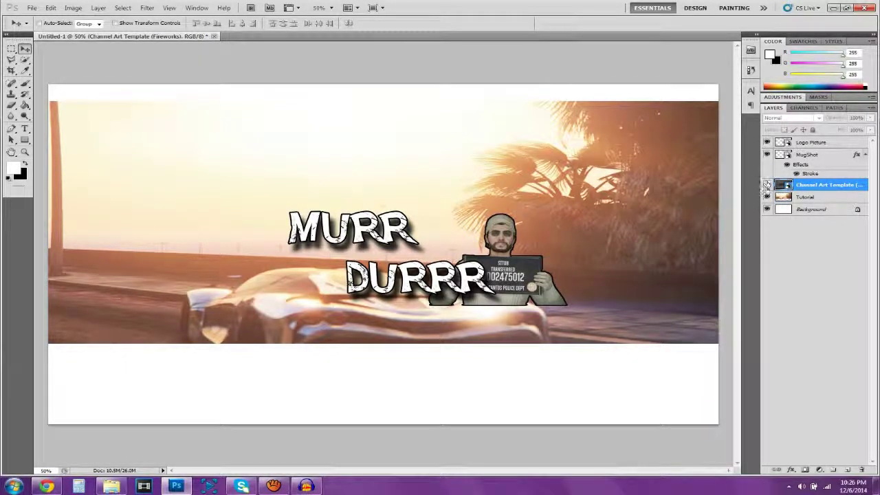
click(767, 185)
click(766, 186)
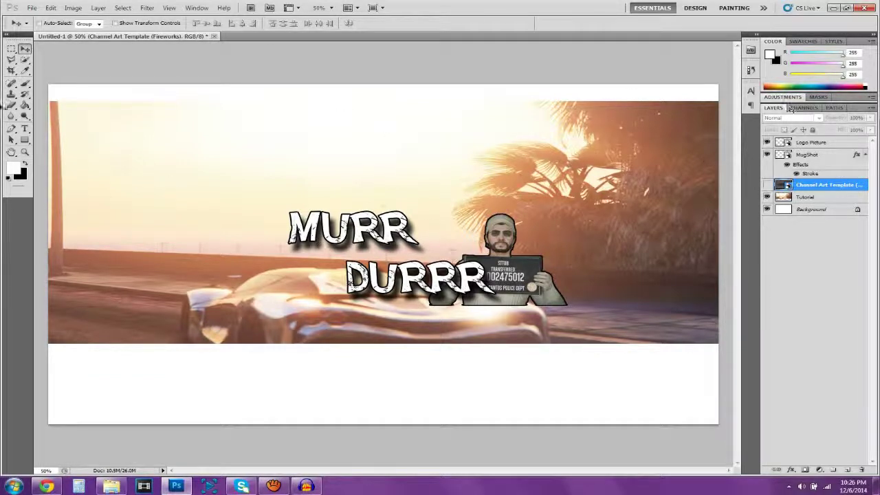
click(32, 8)
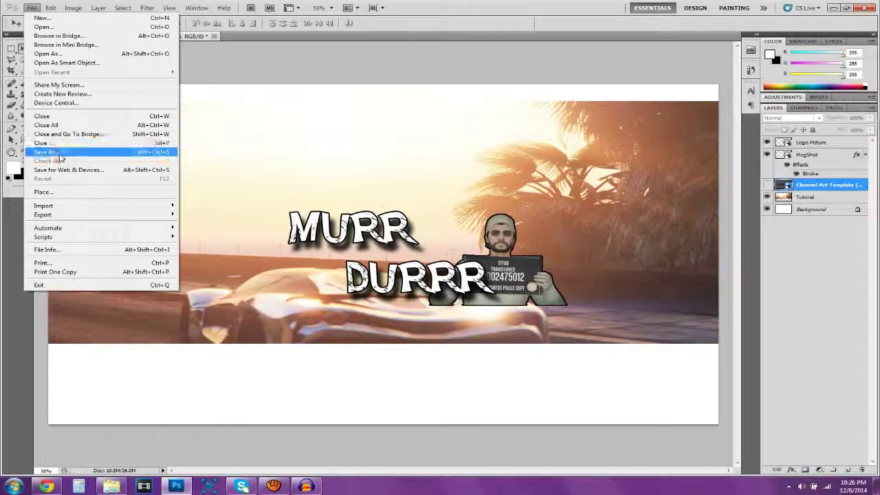
- Save the banner as JPEG 'Tutorial Banner' in MurrDurr > Graphics at quality 12 Maximum
click(59, 153)
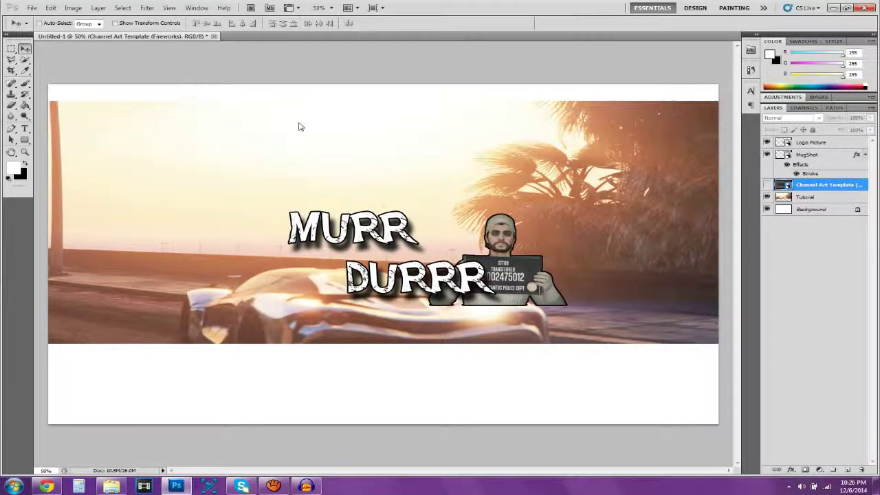
click(408, 198)
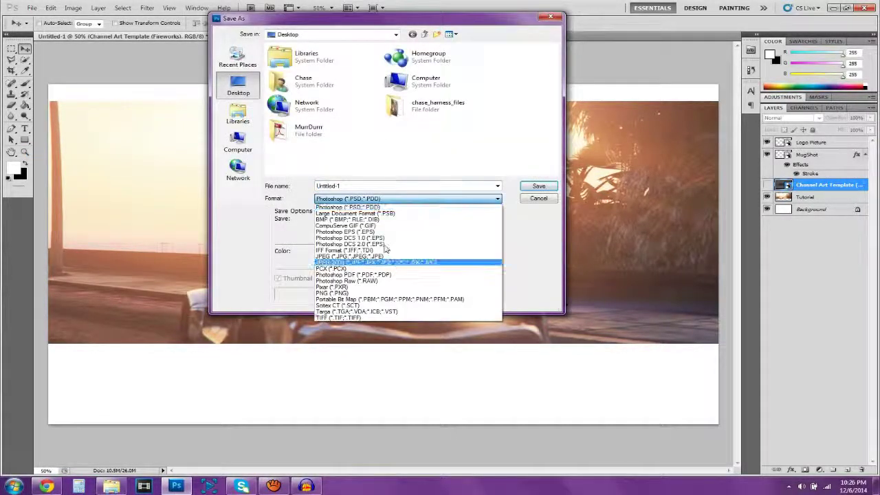
click(350, 256)
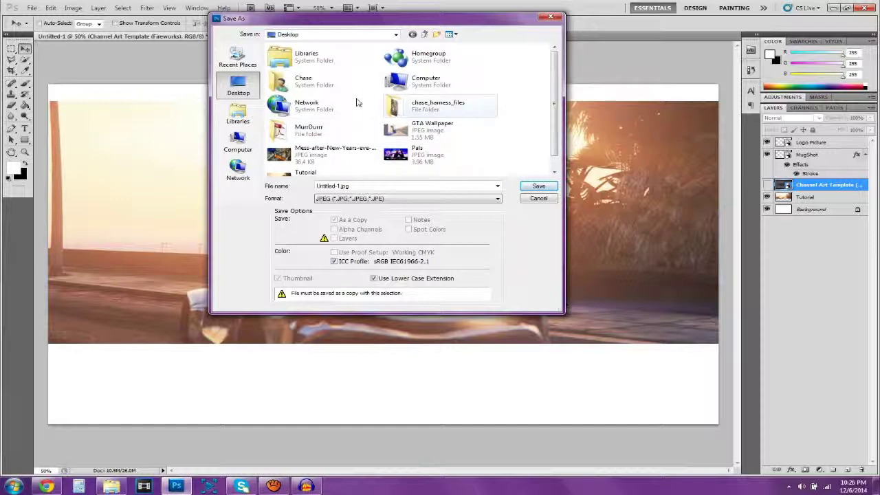
double_click(313, 132)
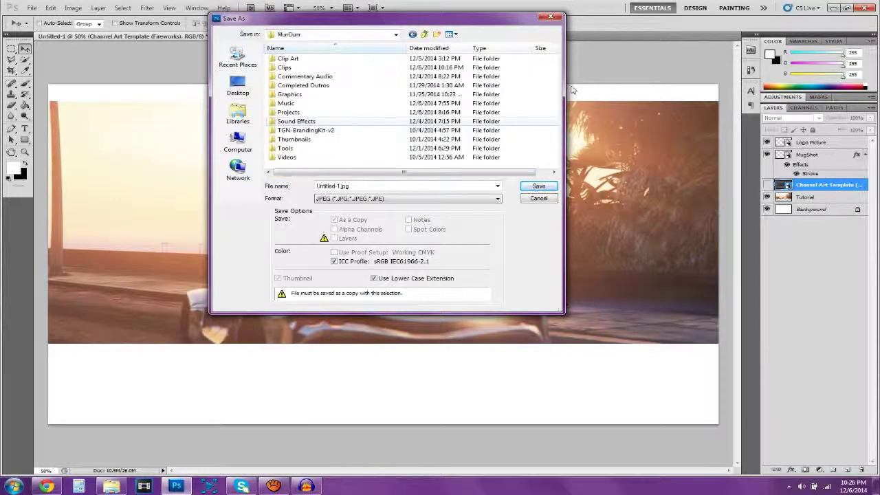
double_click(289, 94)
double_click(351, 186)
text(Tut)
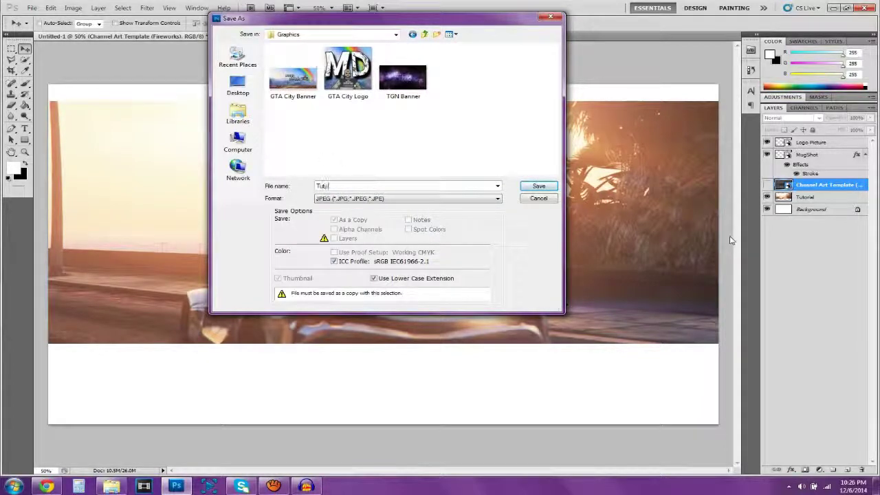
text(orial Banner)
key(Return)
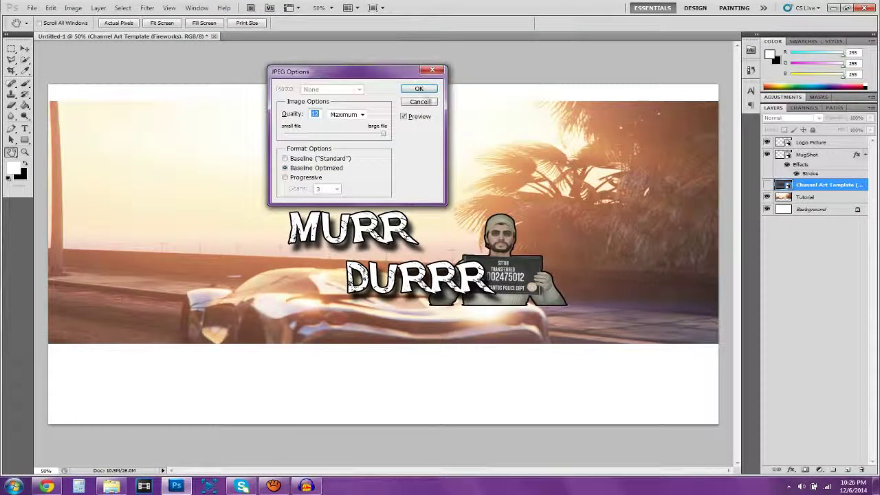
click(416, 89)
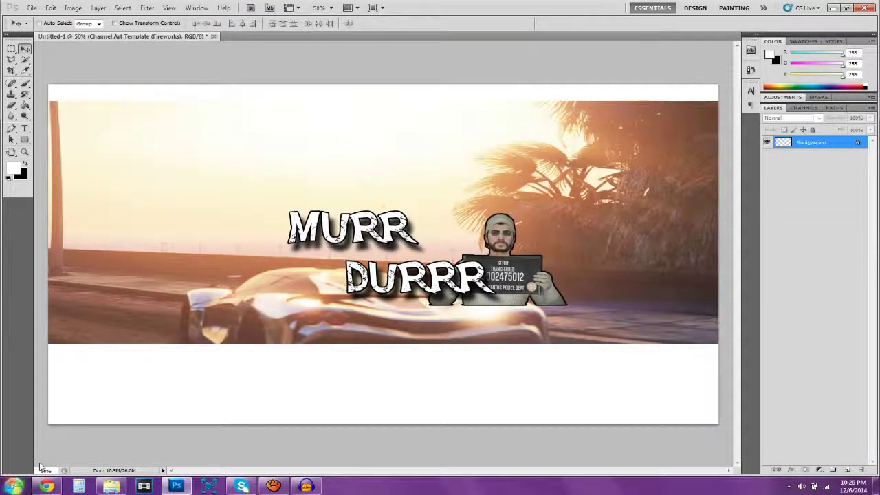
key(alt+Tab)
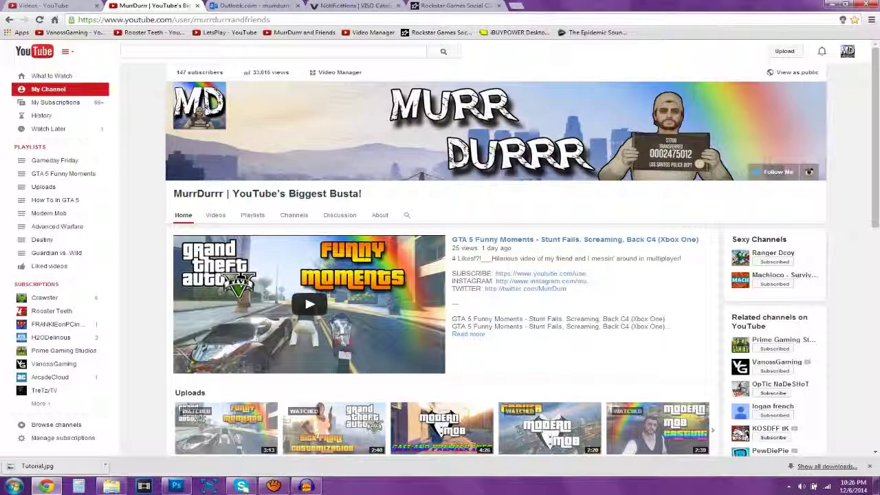
- Open YouTube's Edit channel art dialog to upload a new photo
mouse_move(783, 105)
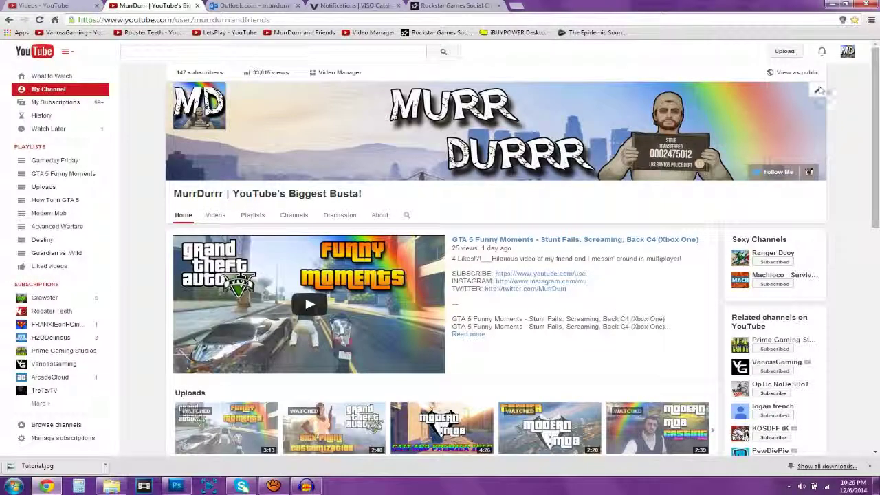
click(788, 119)
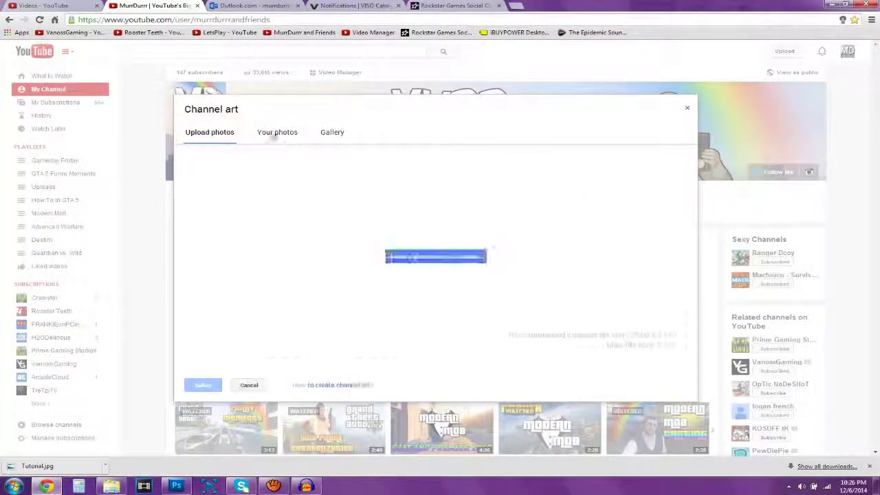
click(429, 274)
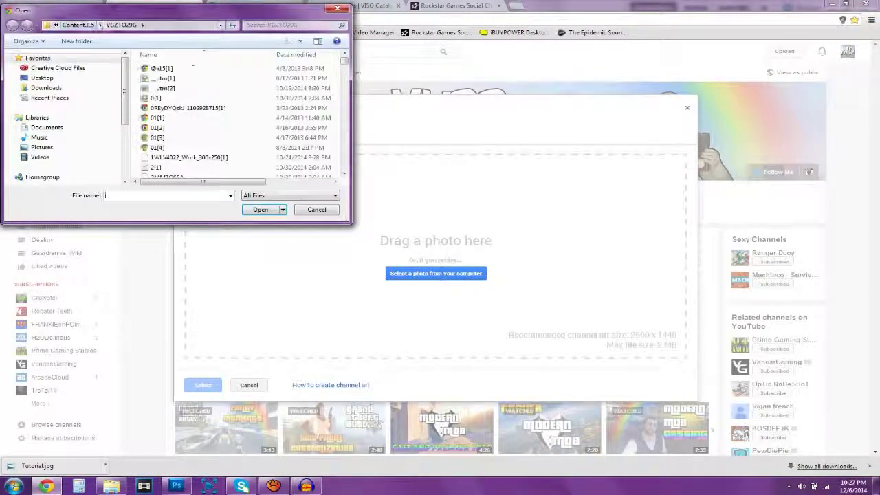
click(337, 8)
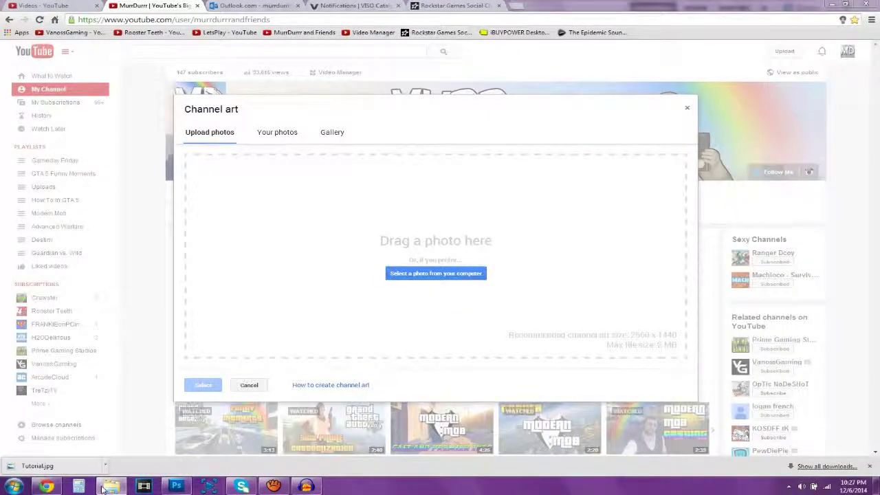
click(467, 273)
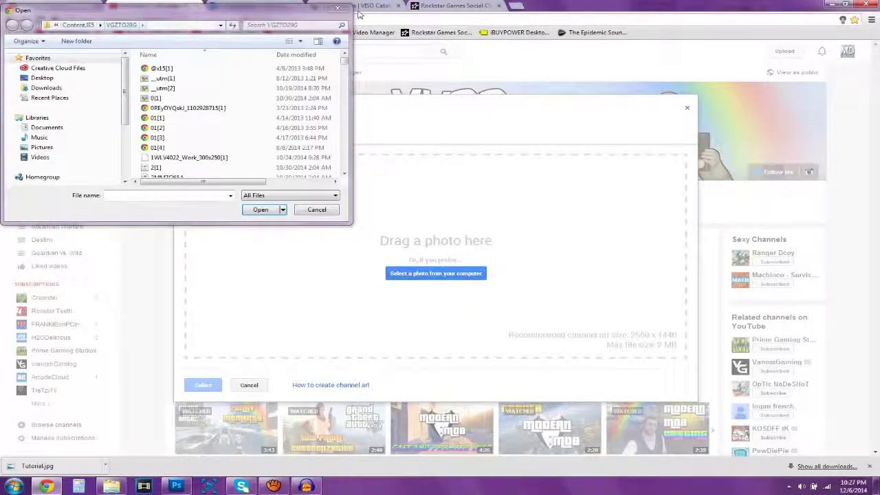
click(335, 10)
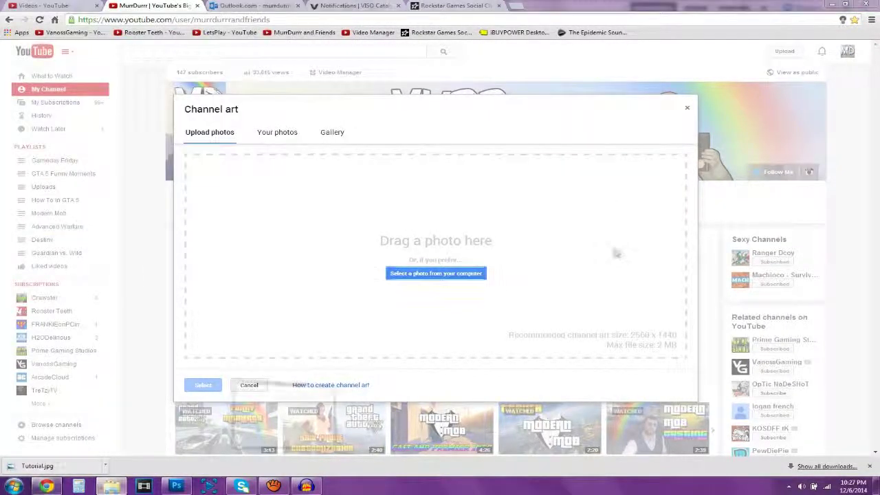
- Drag Tutorial Banner from MurrDurr > Graphics into the channel art upload area
click(597, 183)
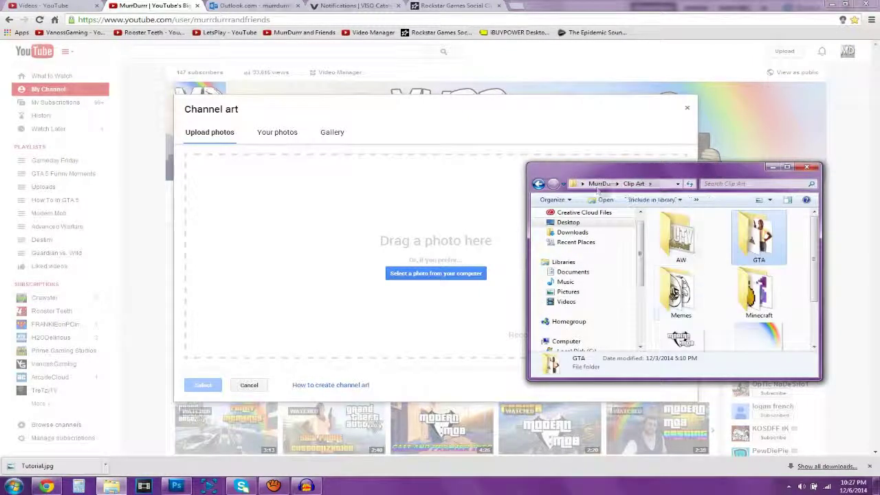
click(598, 183)
double_click(681, 266)
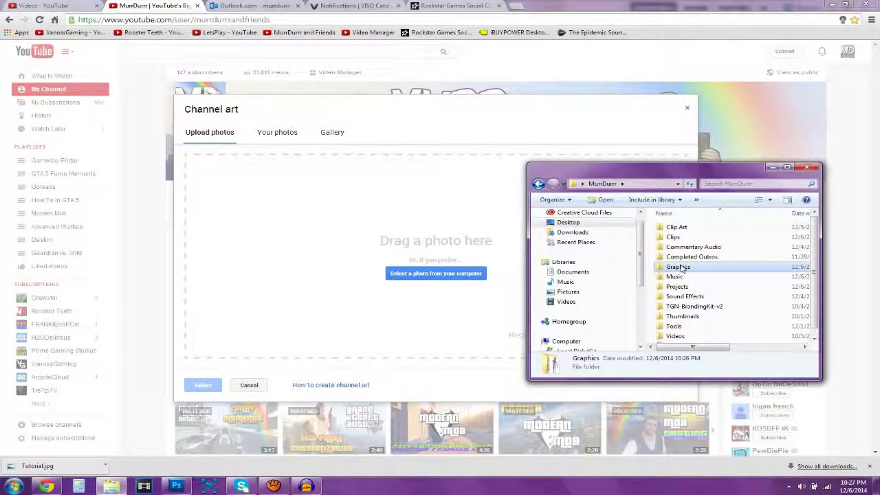
scroll(764, 289, down, 2)
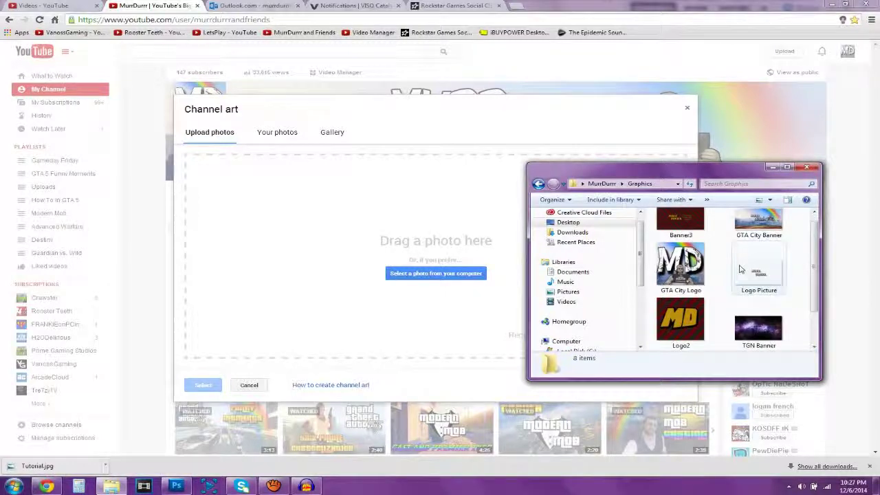
click(742, 328)
drag(740, 330, 361, 271)
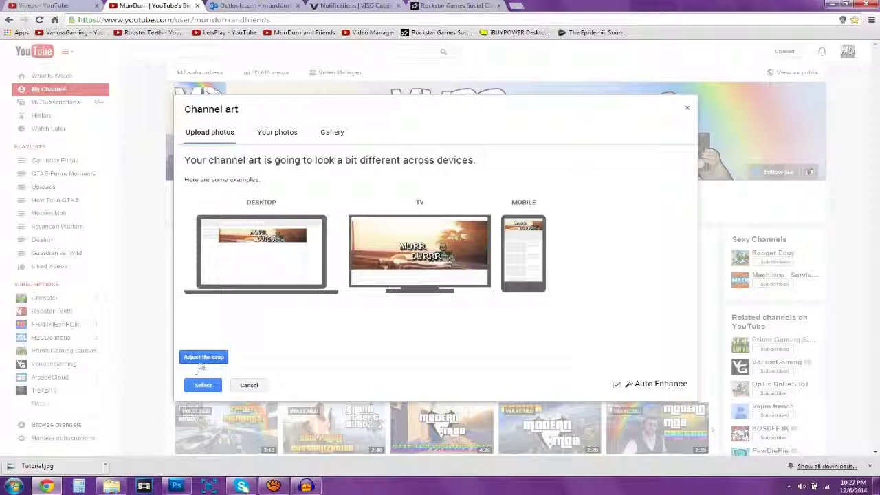
- Apply the uploaded banner as channel art and close the Photoshop document without saving
click(192, 385)
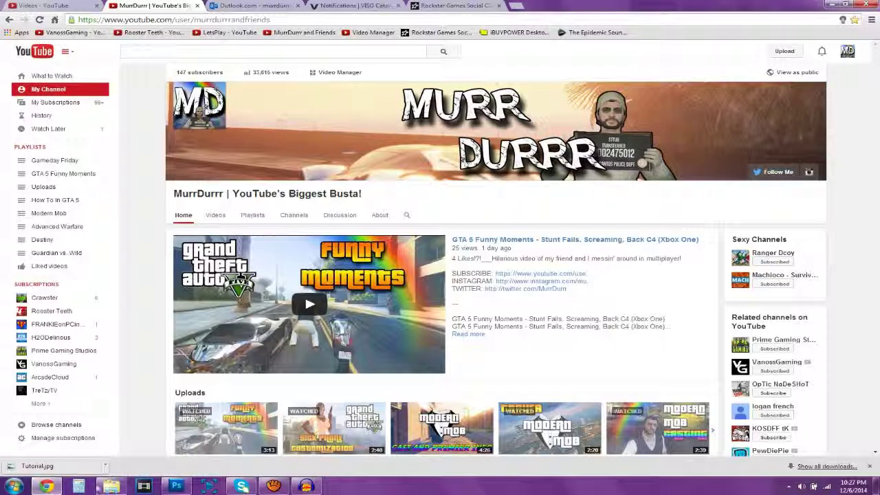
click(175, 486)
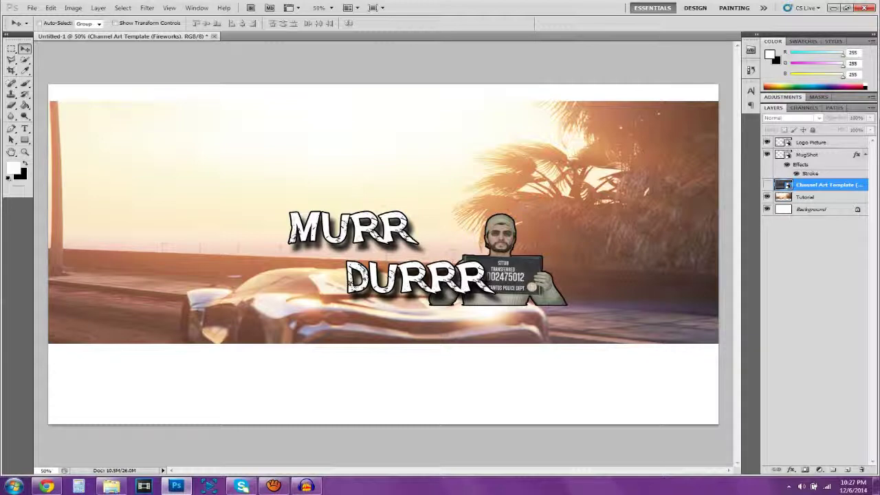
click(214, 36)
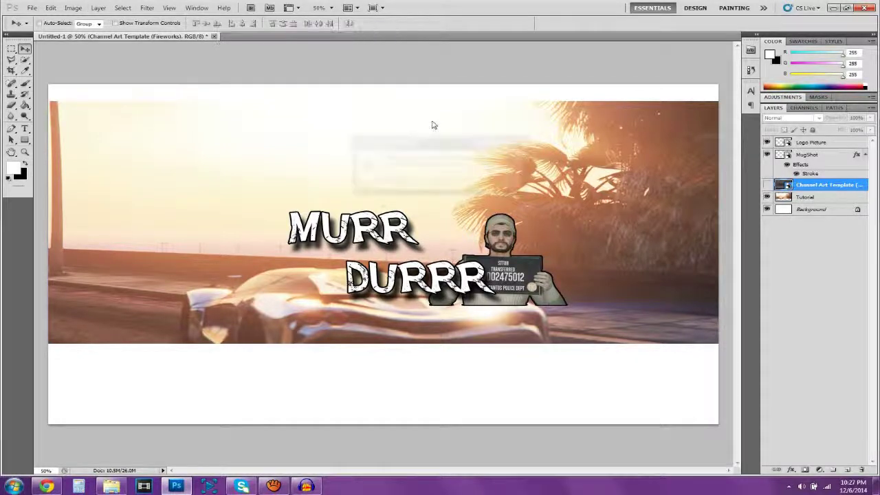
click(440, 182)
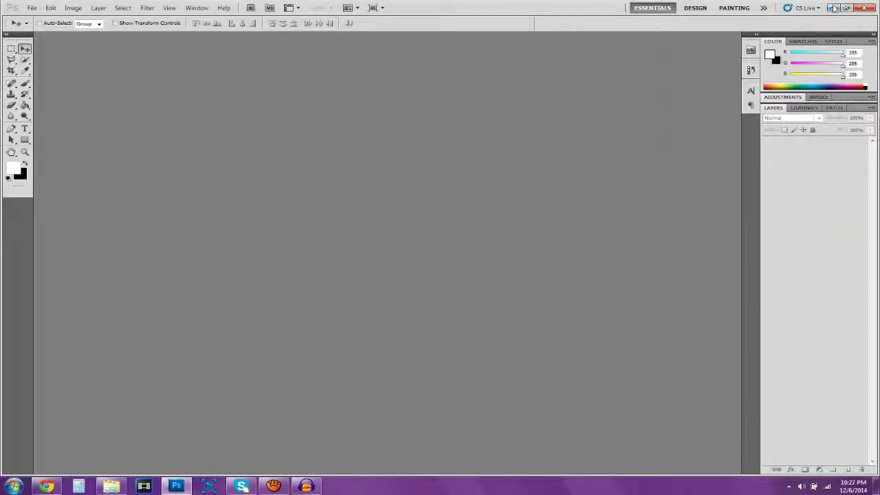
click(834, 8)
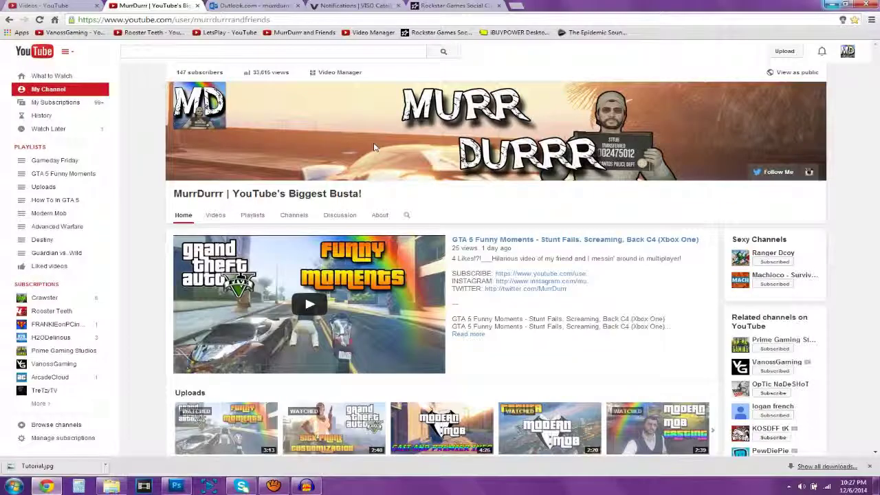